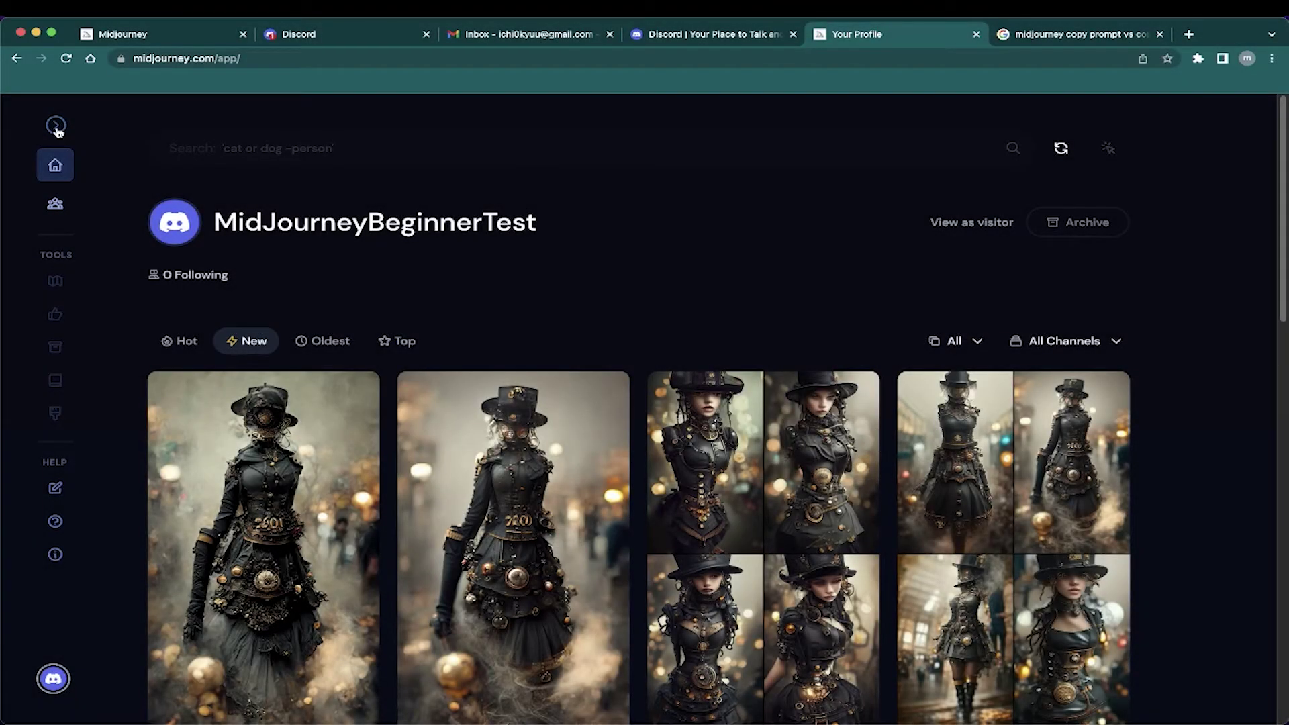
Expand the sidebar labels, visit the home page, then scroll back through the profile gallery
{"action": "left_click", "coordinate": [56, 127]}
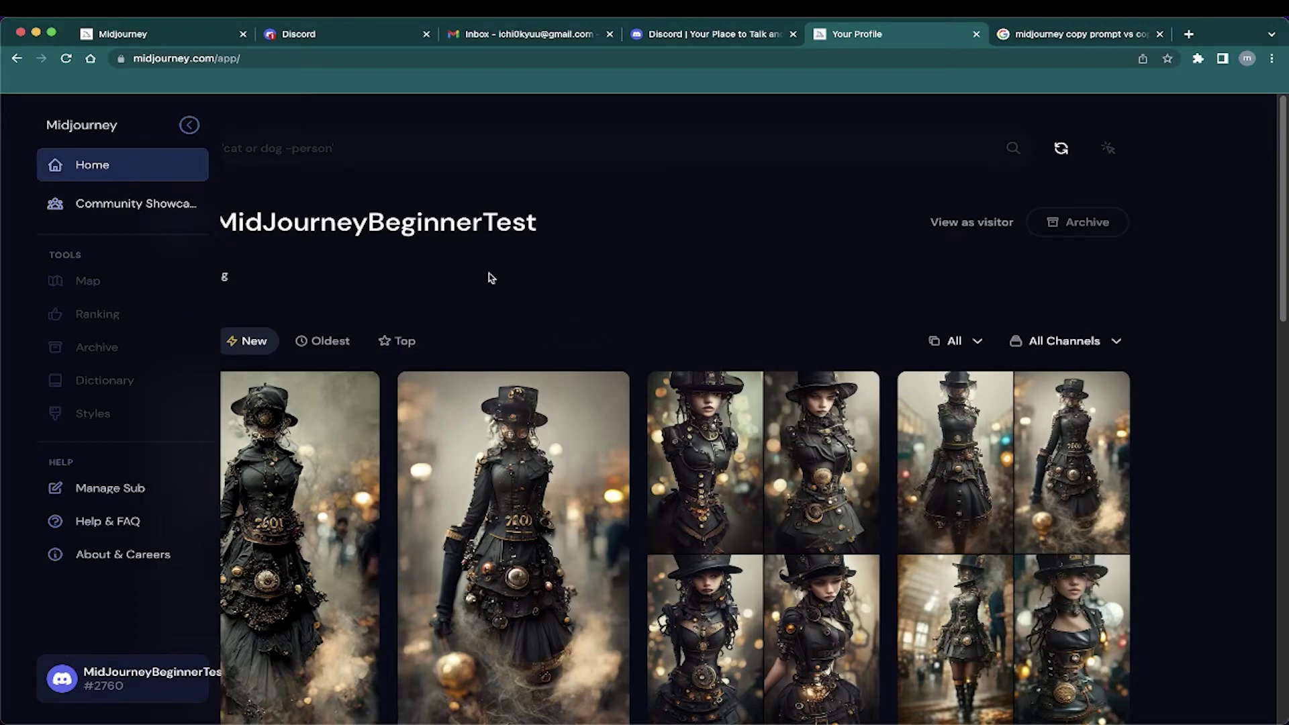
{"action": "left_click", "coordinate": [13, 57]}
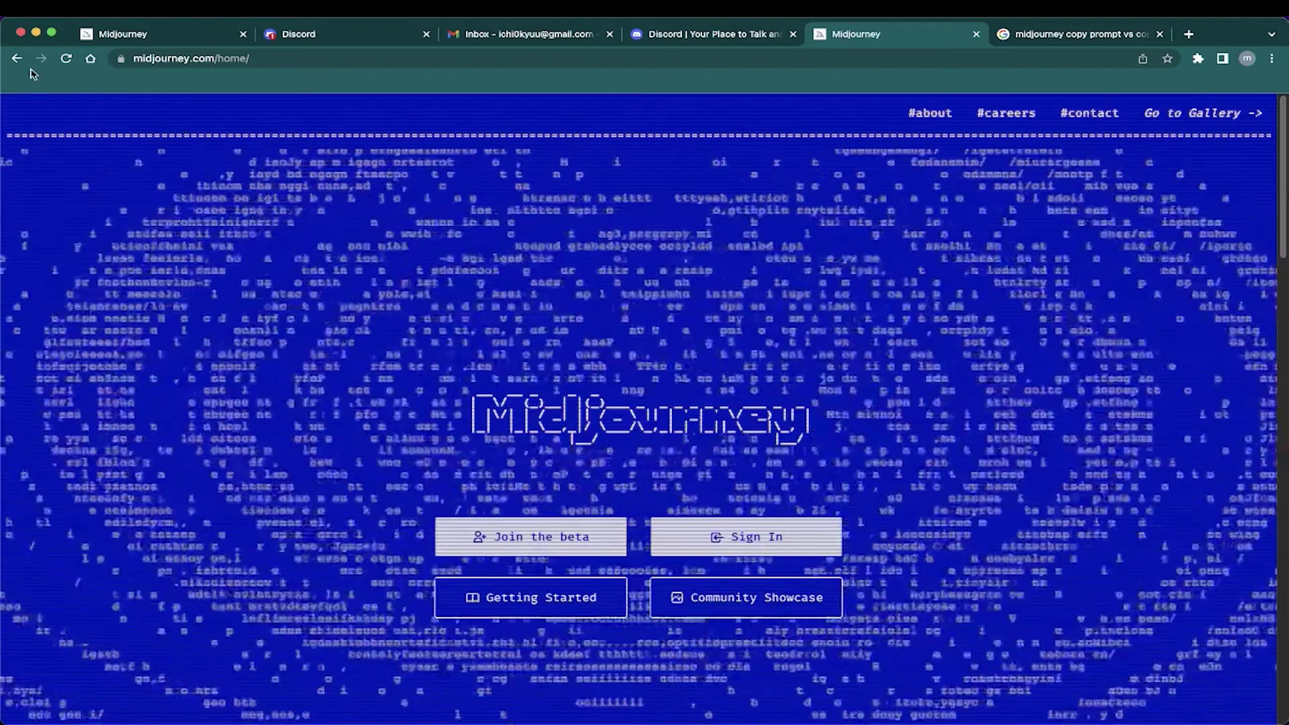
{"action": "left_click", "coordinate": [13, 57]}
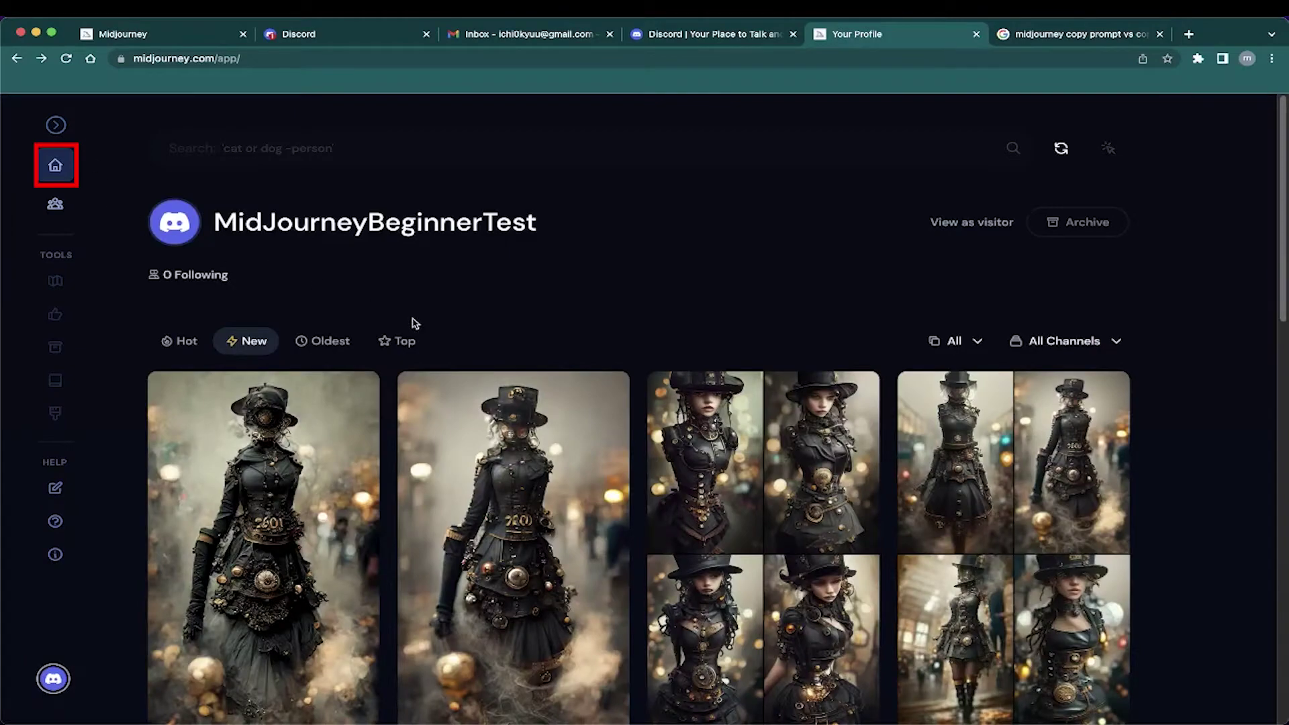
{"action": "scroll", "coordinate": [744, 452], "scroll_direction": "down", "scroll_amount": 10}
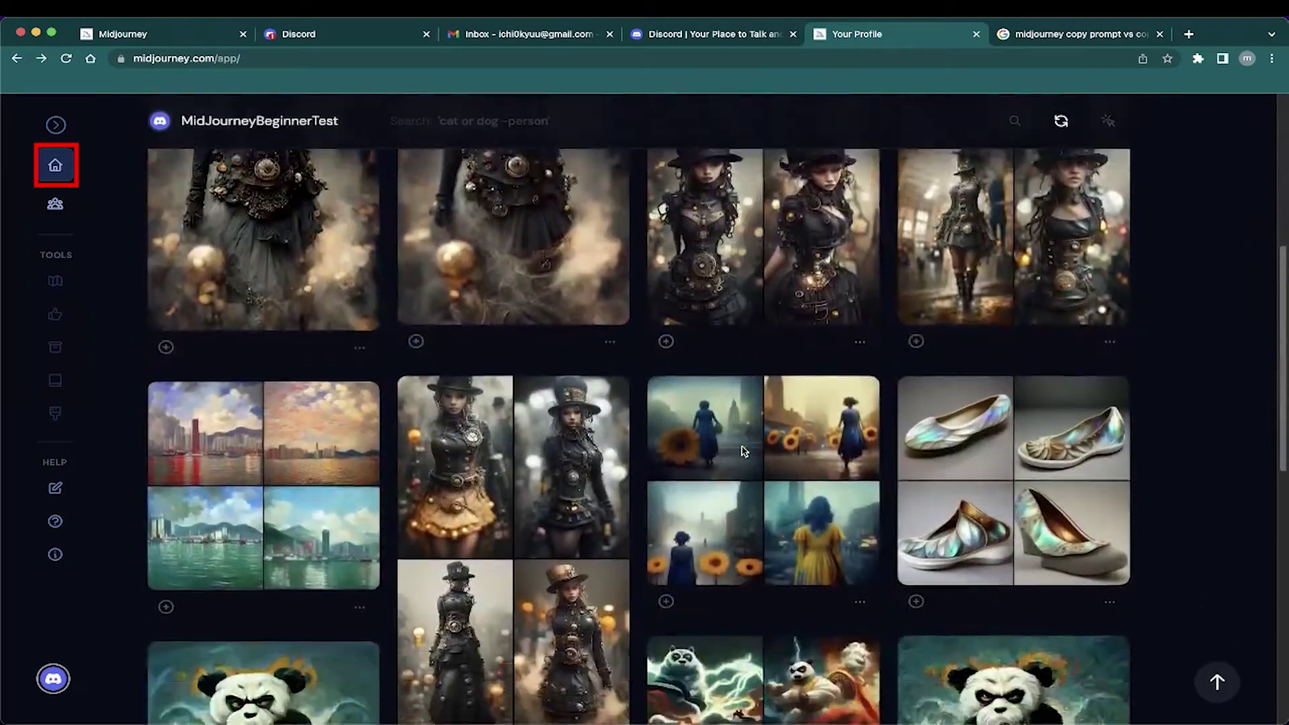
{"action": "scroll", "coordinate": [743, 451], "scroll_direction": "down", "scroll_amount": 10}
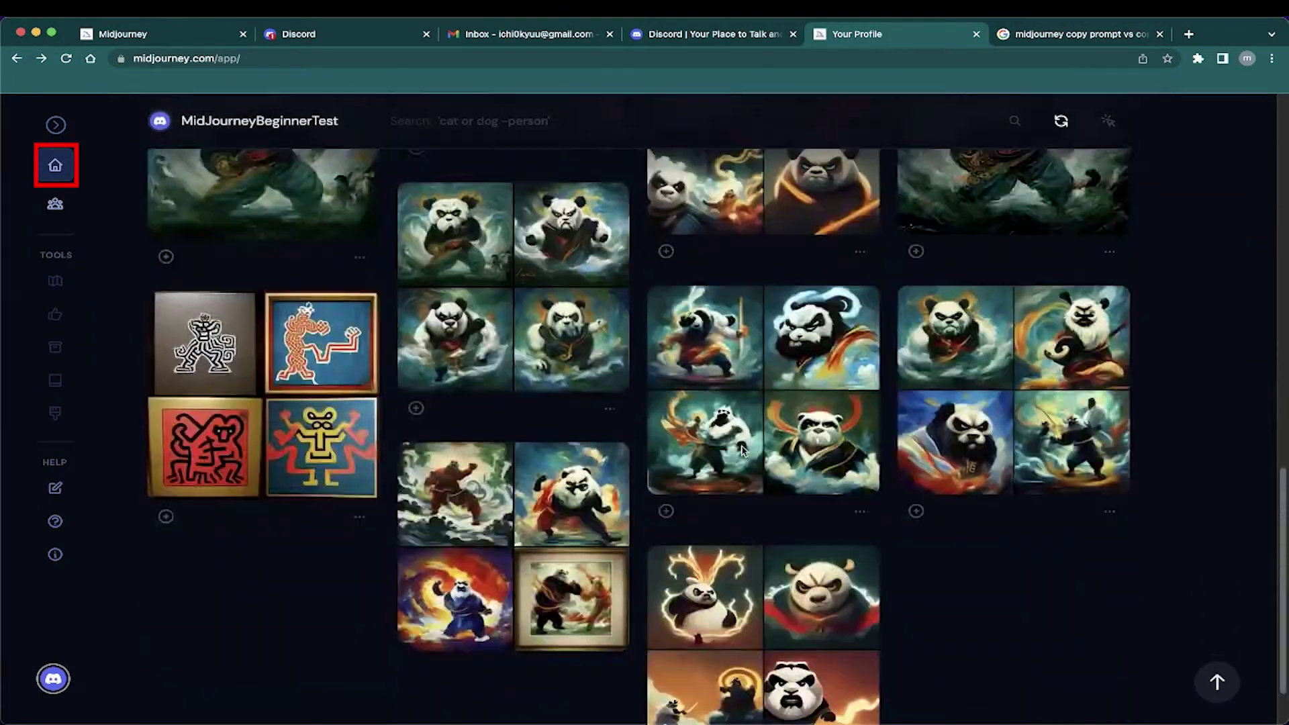
{"action": "scroll", "coordinate": [744, 451], "scroll_direction": "up", "scroll_amount": 10}
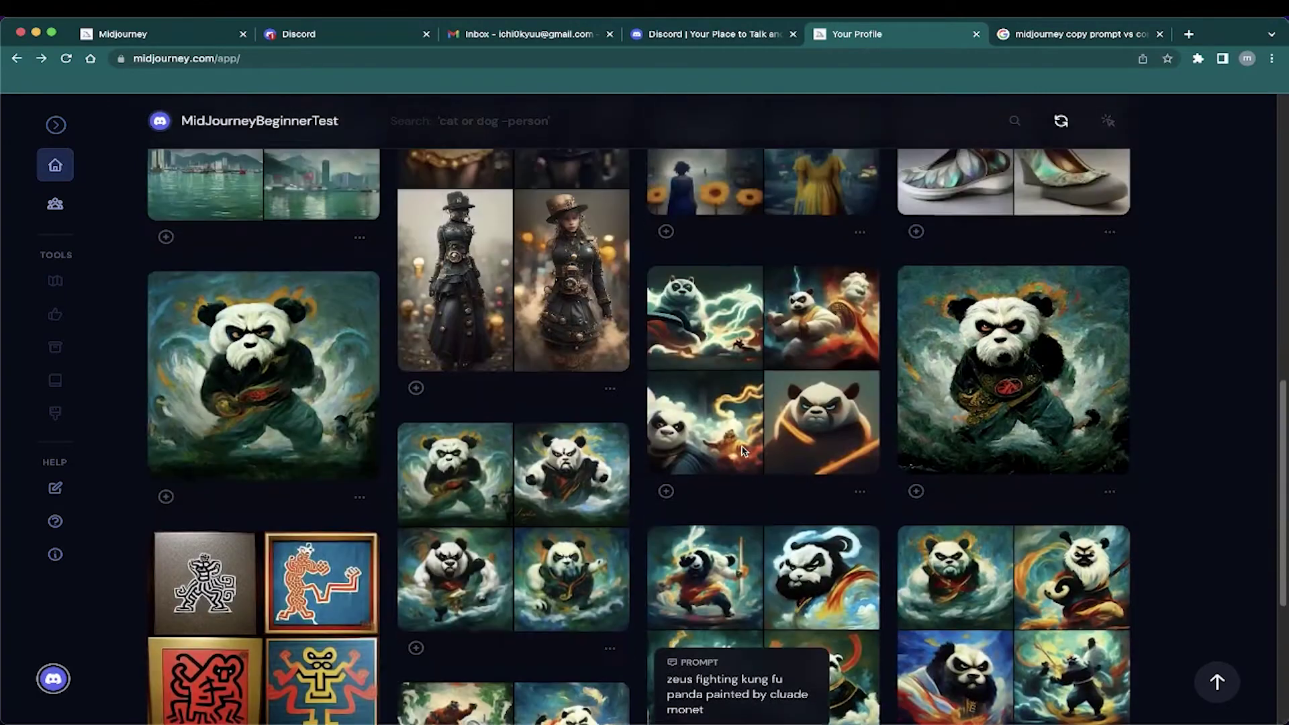
{"action": "scroll", "coordinate": [743, 451], "scroll_direction": "up", "scroll_amount": 6}
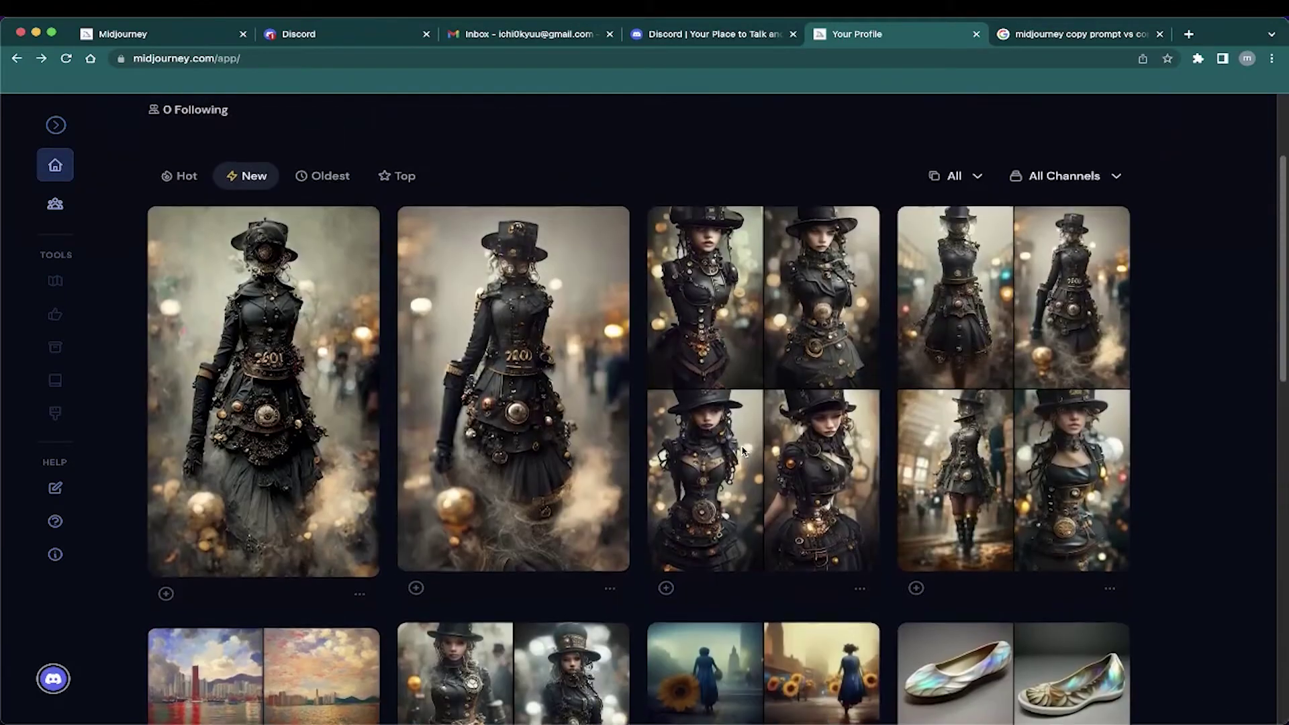
{"action": "scroll", "coordinate": [744, 451], "scroll_direction": "up", "scroll_amount": 2}
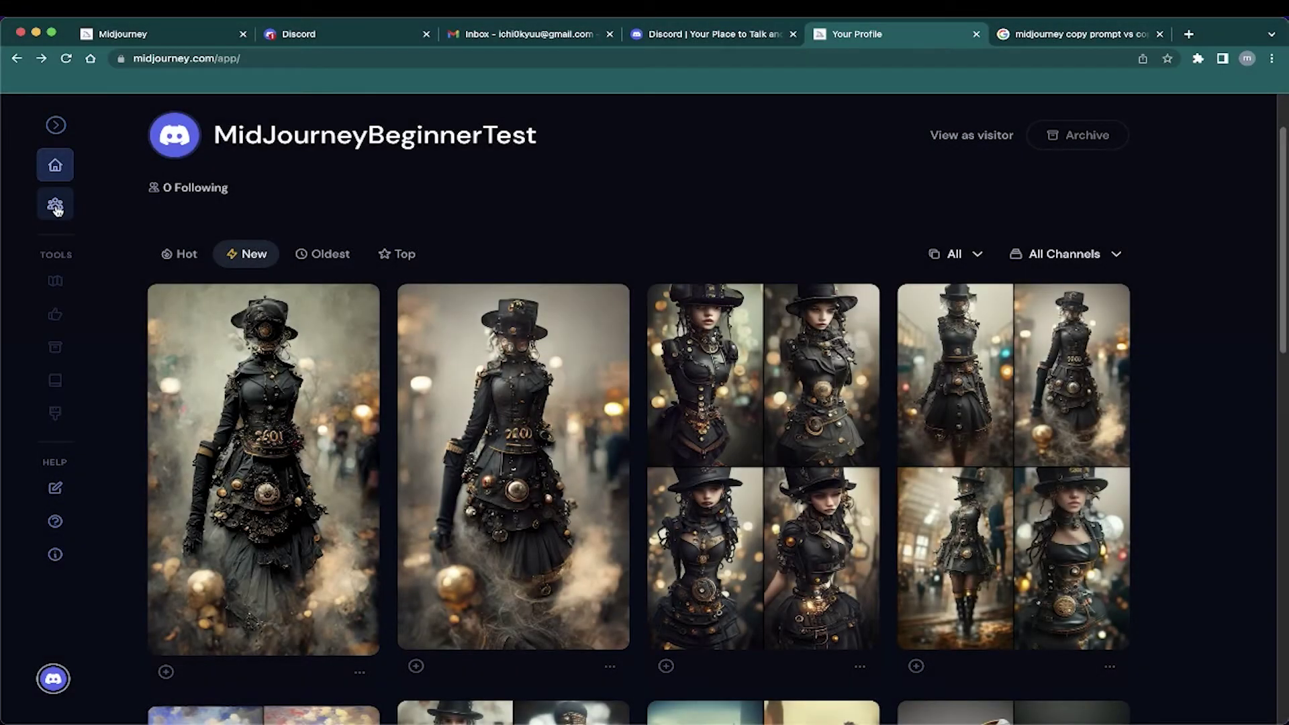
Open the Community Showcase and browse images such as the castle, jungle city and warrior portrait
{"action": "left_click", "coordinate": [56, 208]}
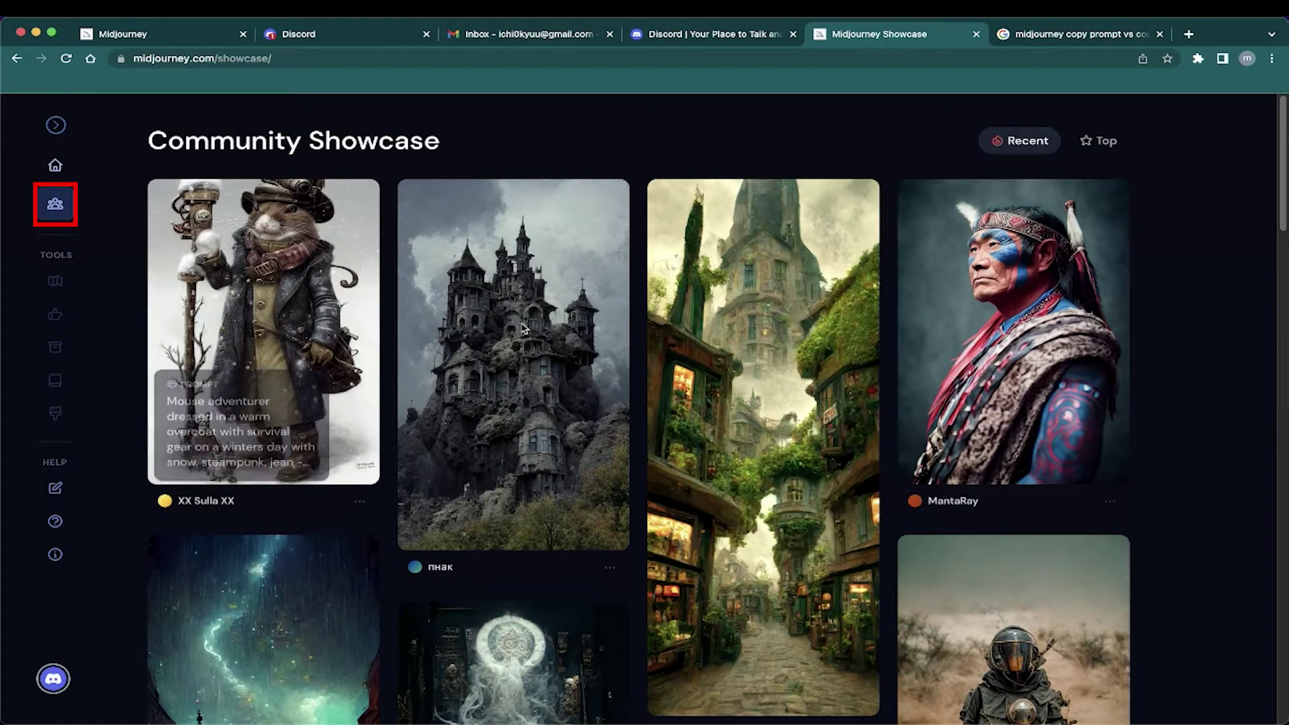
{"action": "mouse_move", "coordinate": [562, 408]}
{"action": "scroll", "coordinate": [564, 411], "scroll_direction": "down", "scroll_amount": 4}
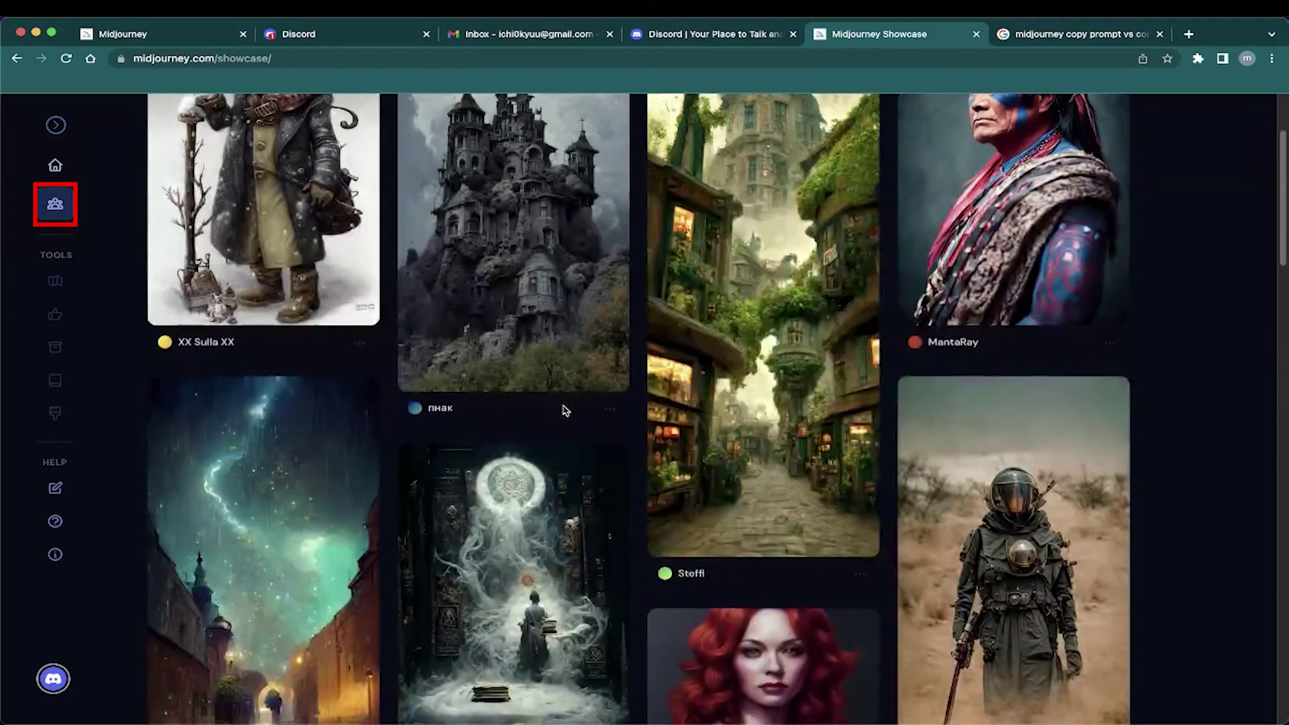
{"action": "scroll", "coordinate": [564, 411], "scroll_direction": "down", "scroll_amount": 5}
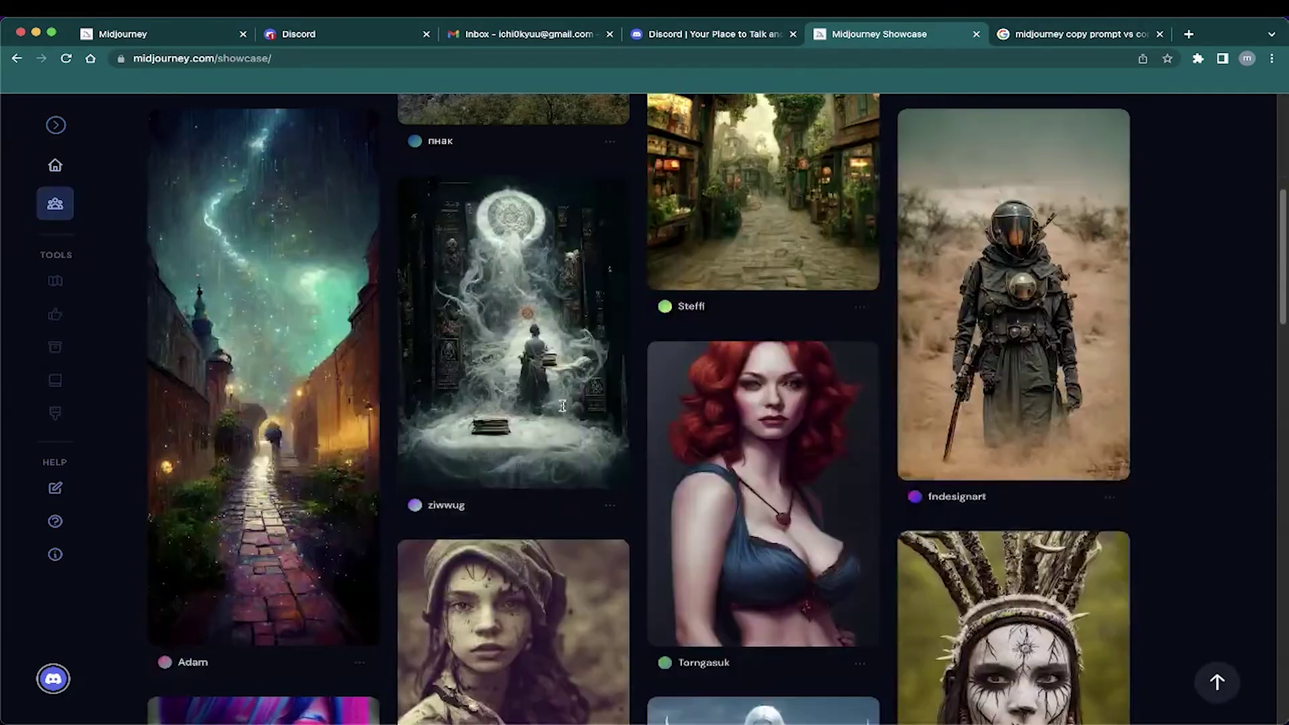
{"action": "scroll", "coordinate": [564, 411], "scroll_direction": "down", "scroll_amount": 4}
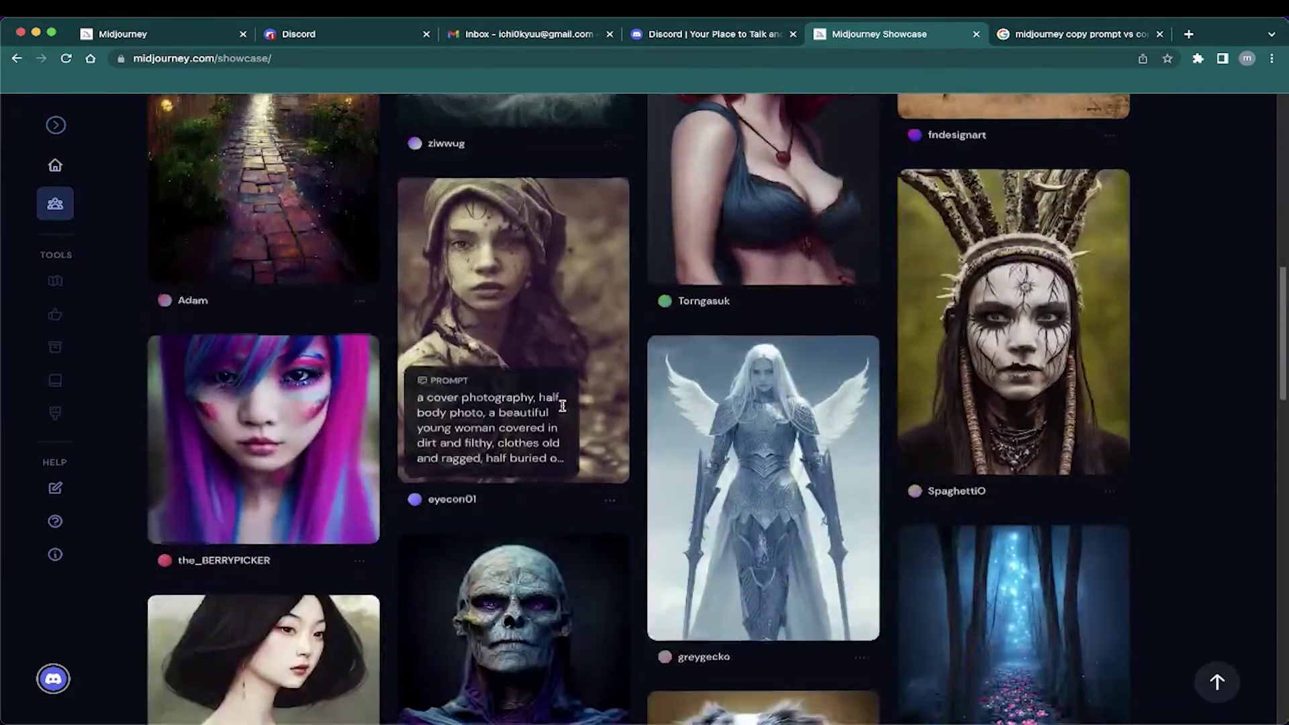
{"action": "scroll", "coordinate": [564, 411], "scroll_direction": "down", "scroll_amount": 3}
{"action": "scroll", "coordinate": [564, 411], "scroll_direction": "up", "scroll_amount": 5}
{"action": "scroll", "coordinate": [564, 411], "scroll_direction": "up", "scroll_amount": 10}
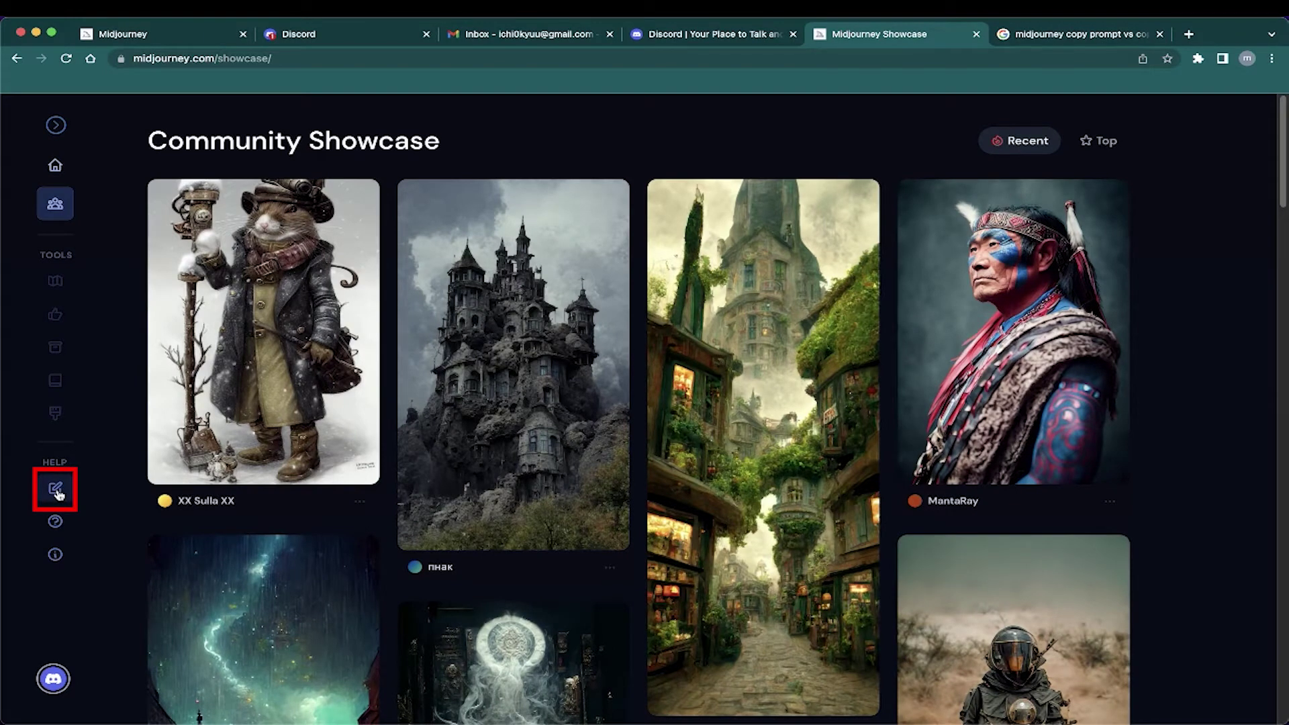
Open Manage Sub and browse the $10 Basic and $30 Standard plans and the FAQ
{"action": "left_click", "coordinate": [58, 495]}
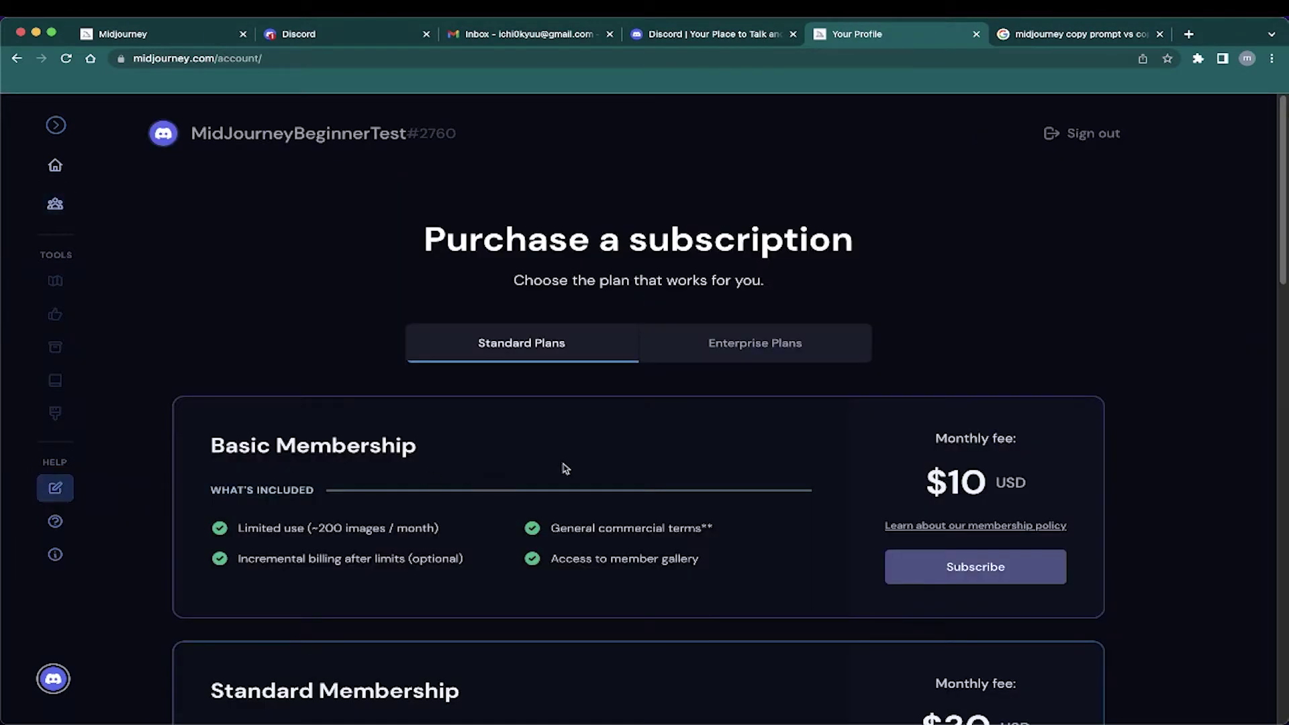
{"action": "scroll", "coordinate": [567, 468], "scroll_direction": "down", "scroll_amount": 3}
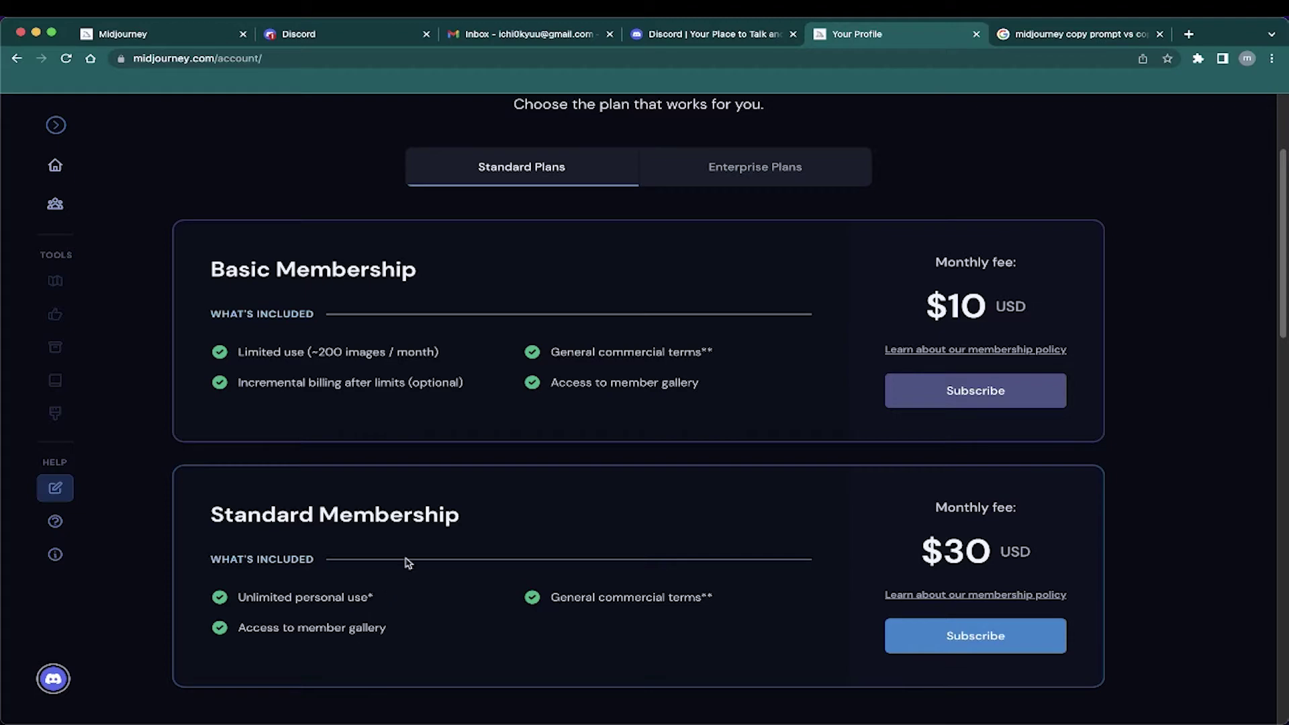
{"action": "scroll", "coordinate": [406, 616], "scroll_direction": "down", "scroll_amount": 3}
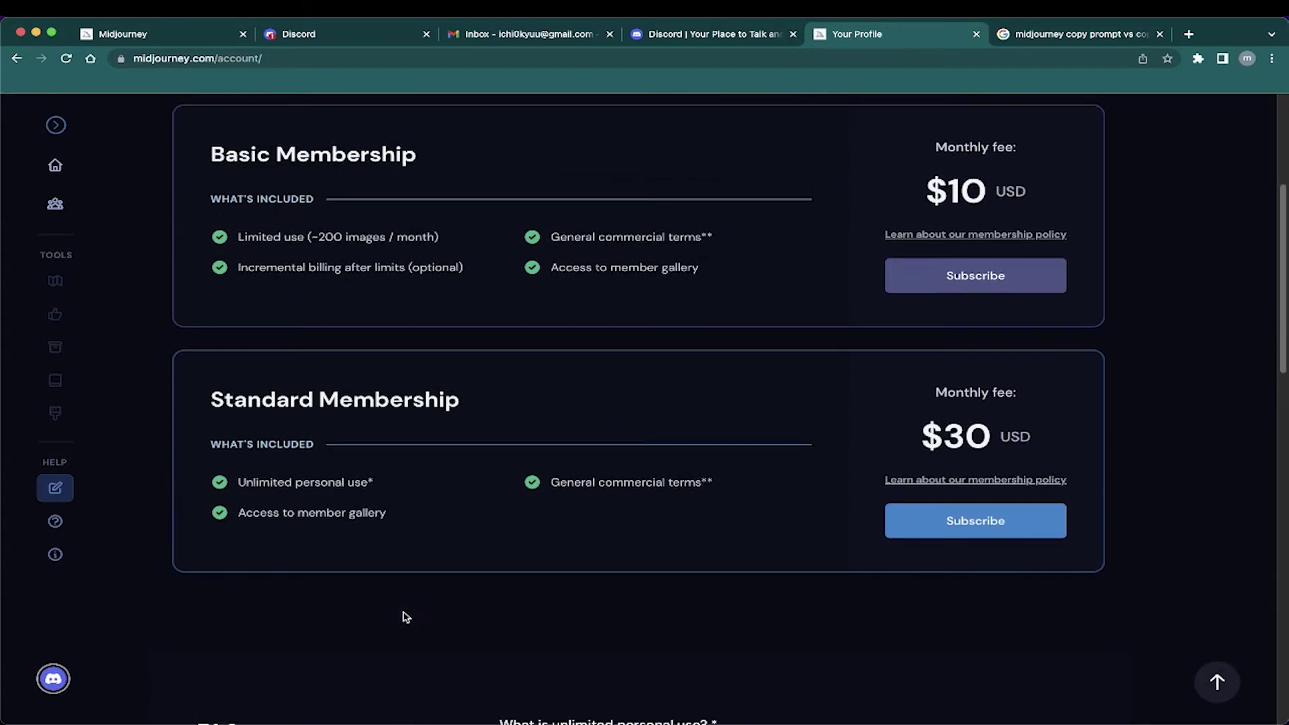
{"action": "scroll", "coordinate": [406, 616], "scroll_direction": "down", "scroll_amount": 6}
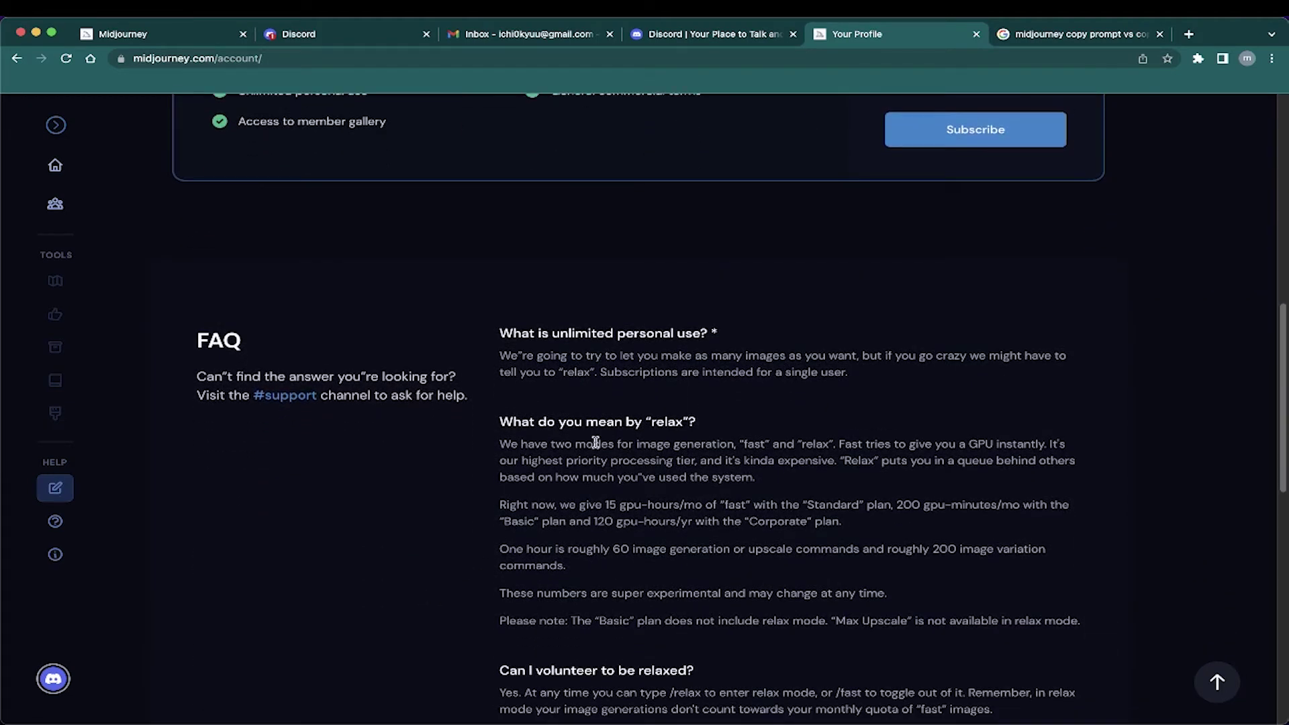
{"action": "scroll", "coordinate": [699, 500], "scroll_direction": "up", "scroll_amount": 5}
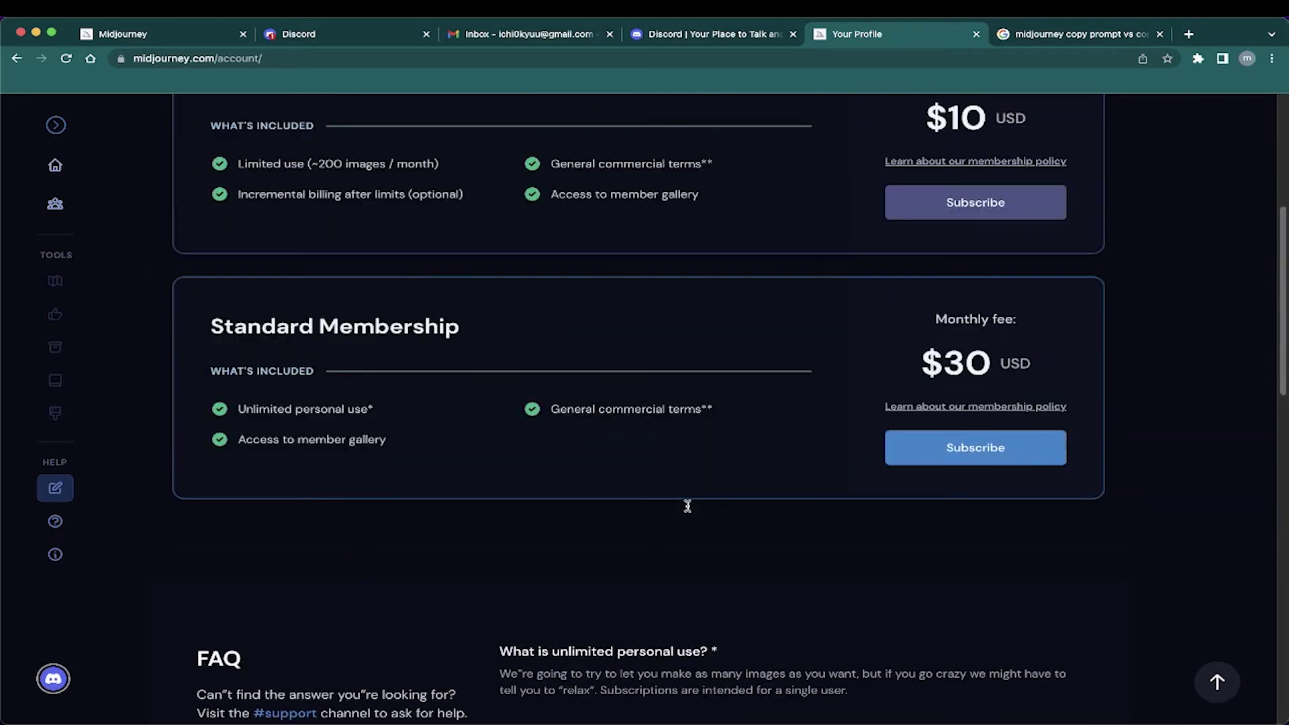
{"action": "scroll", "coordinate": [688, 508], "scroll_direction": "down", "scroll_amount": 2}
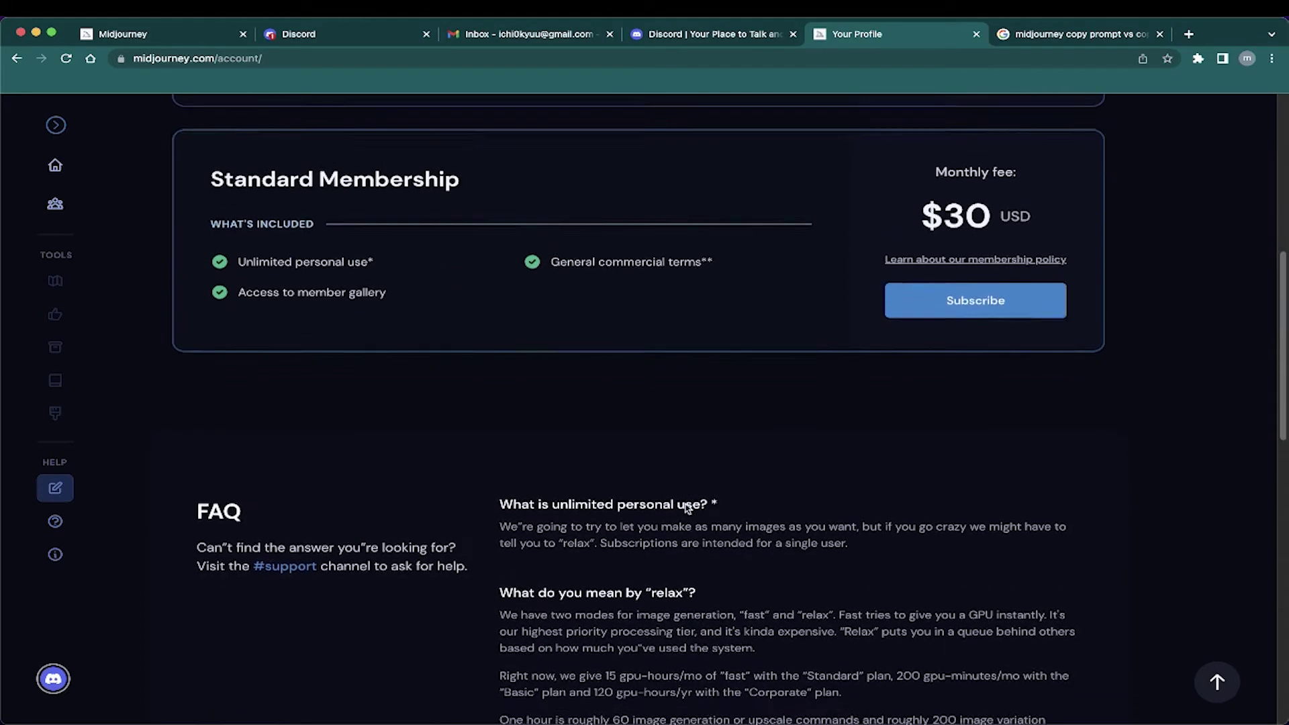
{"action": "scroll", "coordinate": [689, 509], "scroll_direction": "up", "scroll_amount": 6}
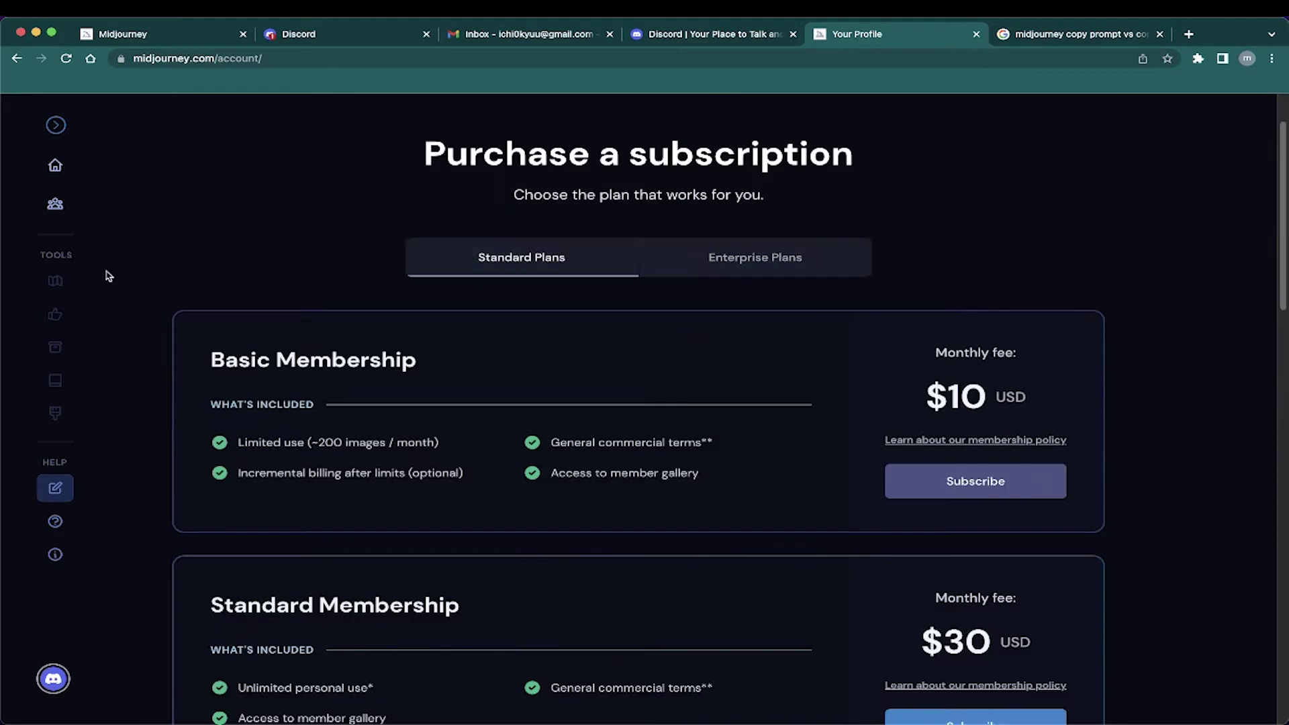
Switch to Enterprise Plans to show the $600 USD annual Corporate Membership
{"action": "left_click", "coordinate": [736, 263]}
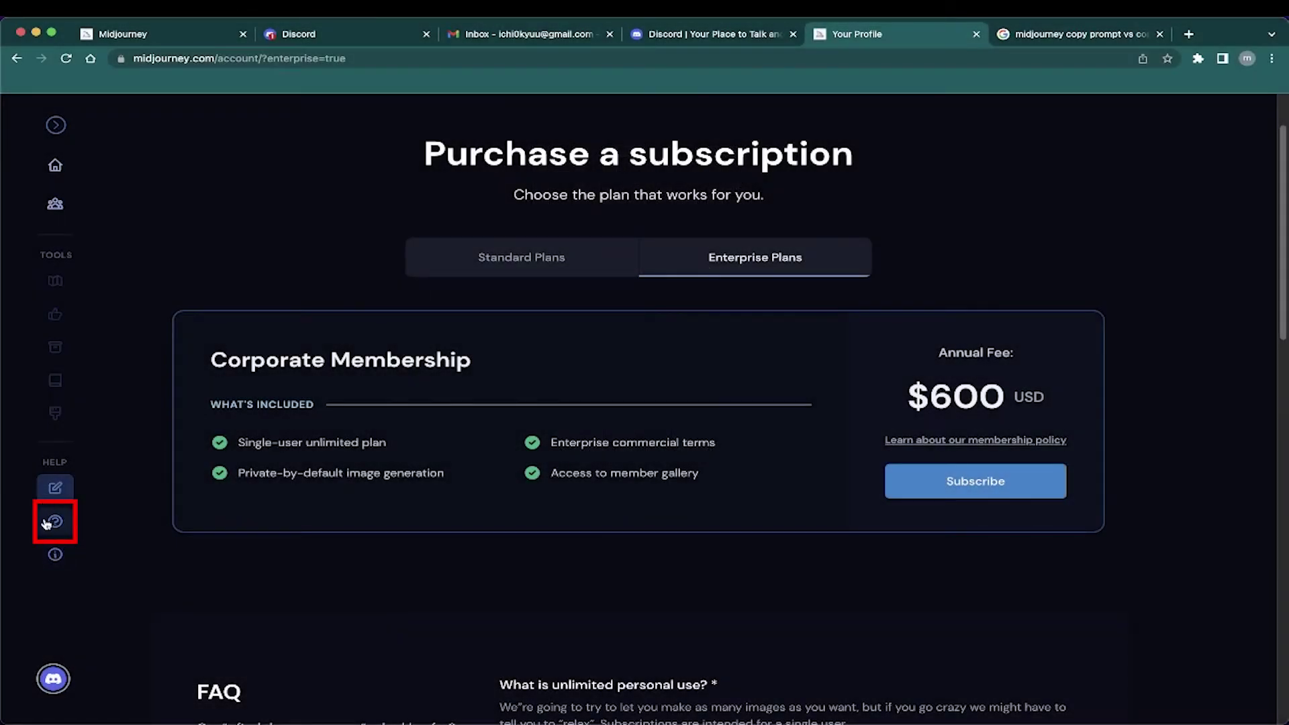
Visit the Help & FAQ Quick Start Guide twice, going back to the subscription plans each time
{"action": "left_click", "coordinate": [47, 522]}
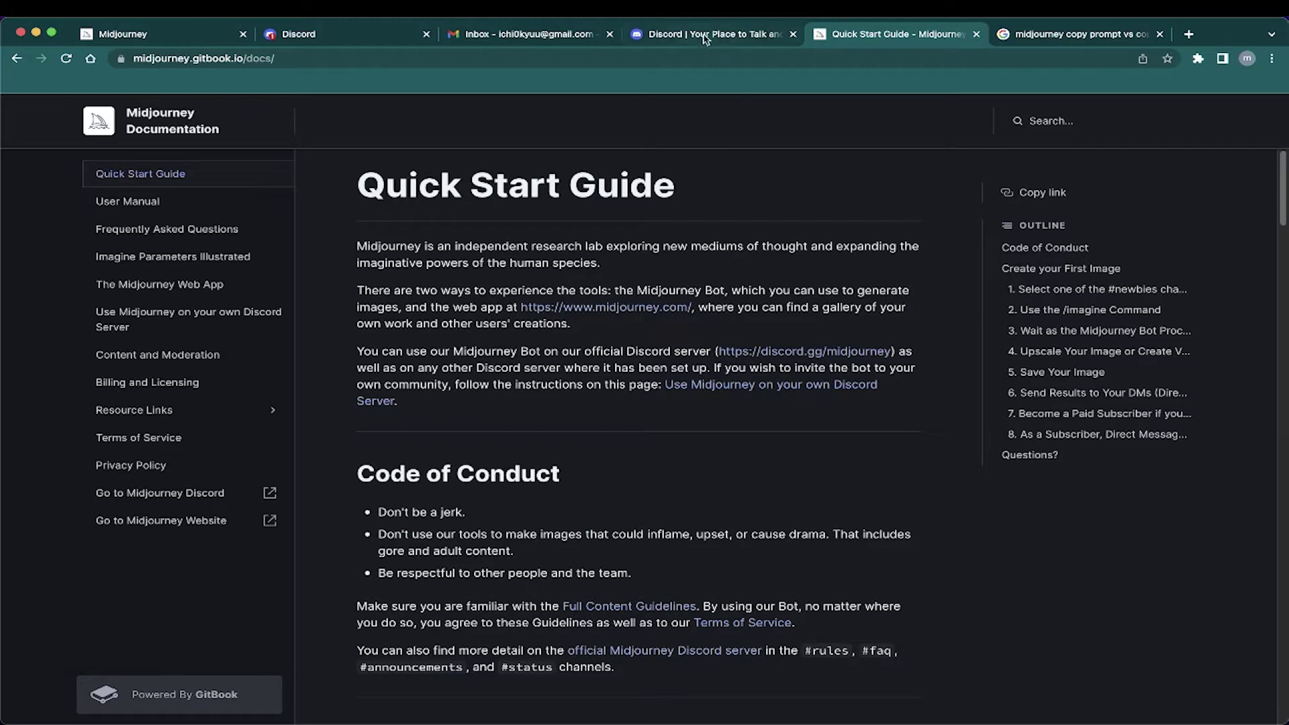
{"action": "left_click", "coordinate": [17, 59]}
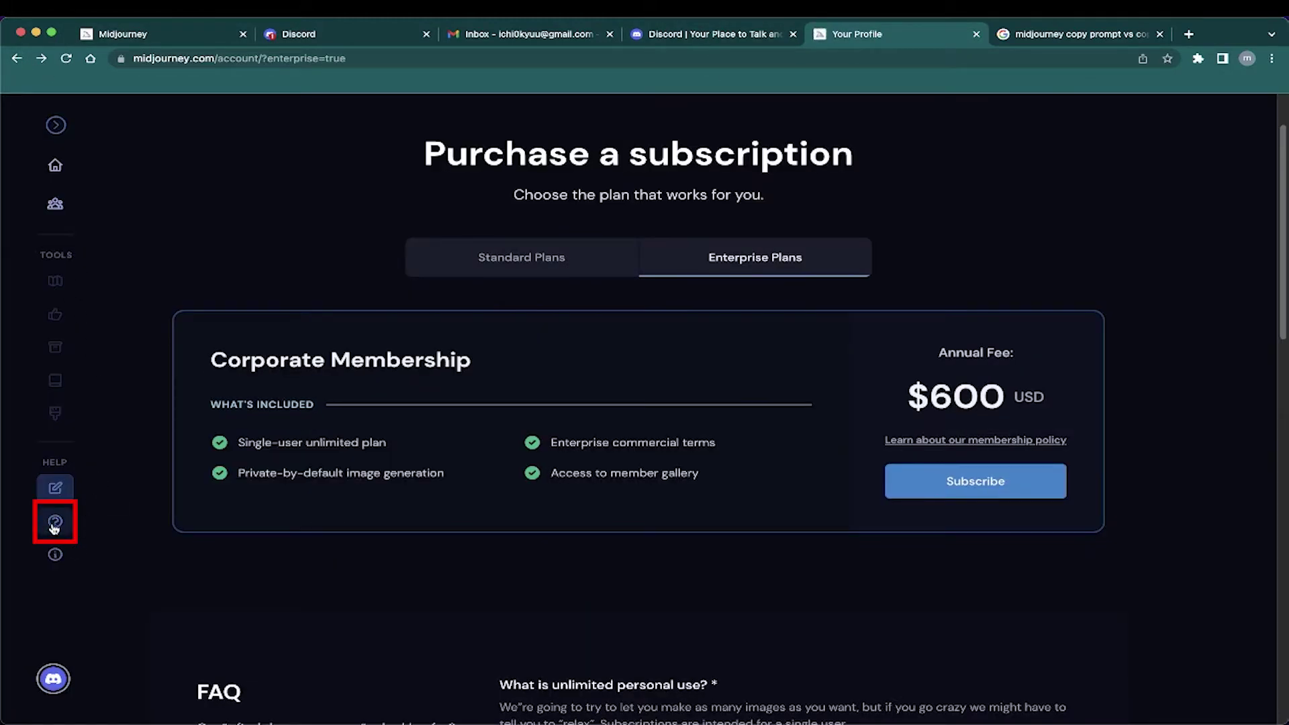
{"action": "left_click", "coordinate": [54, 527]}
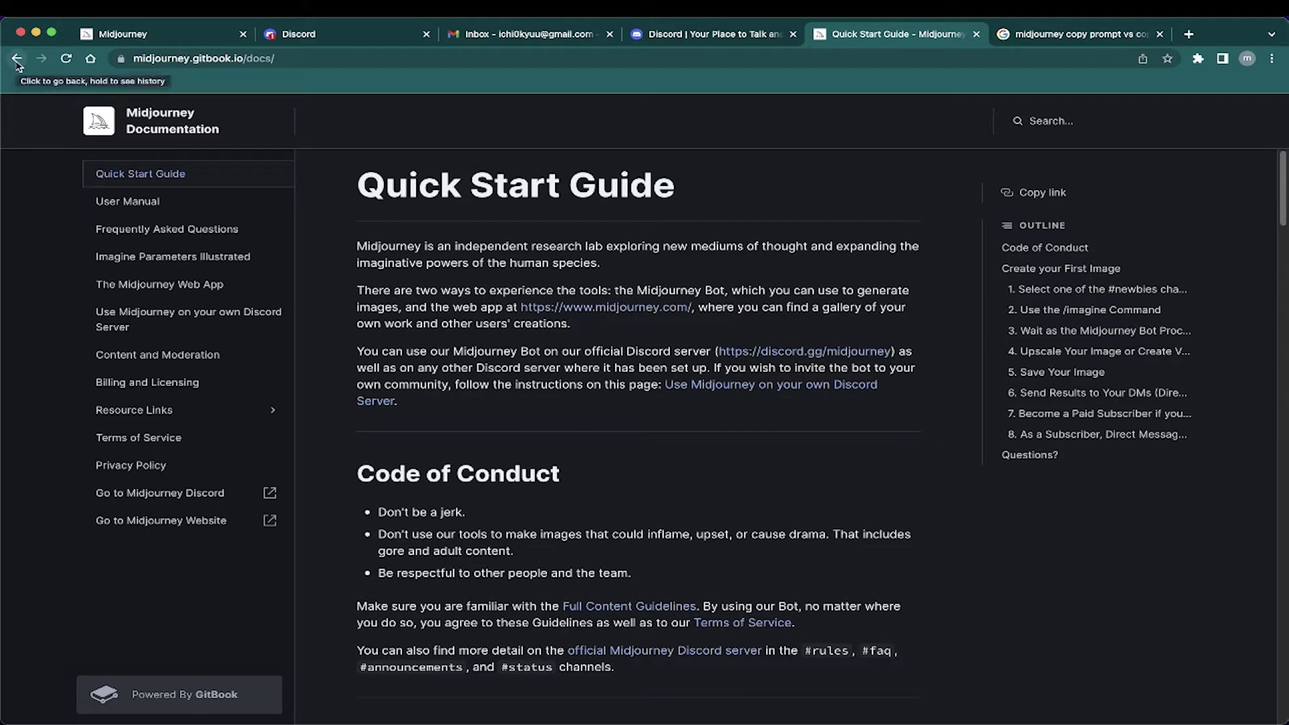
{"action": "left_click", "coordinate": [17, 60]}
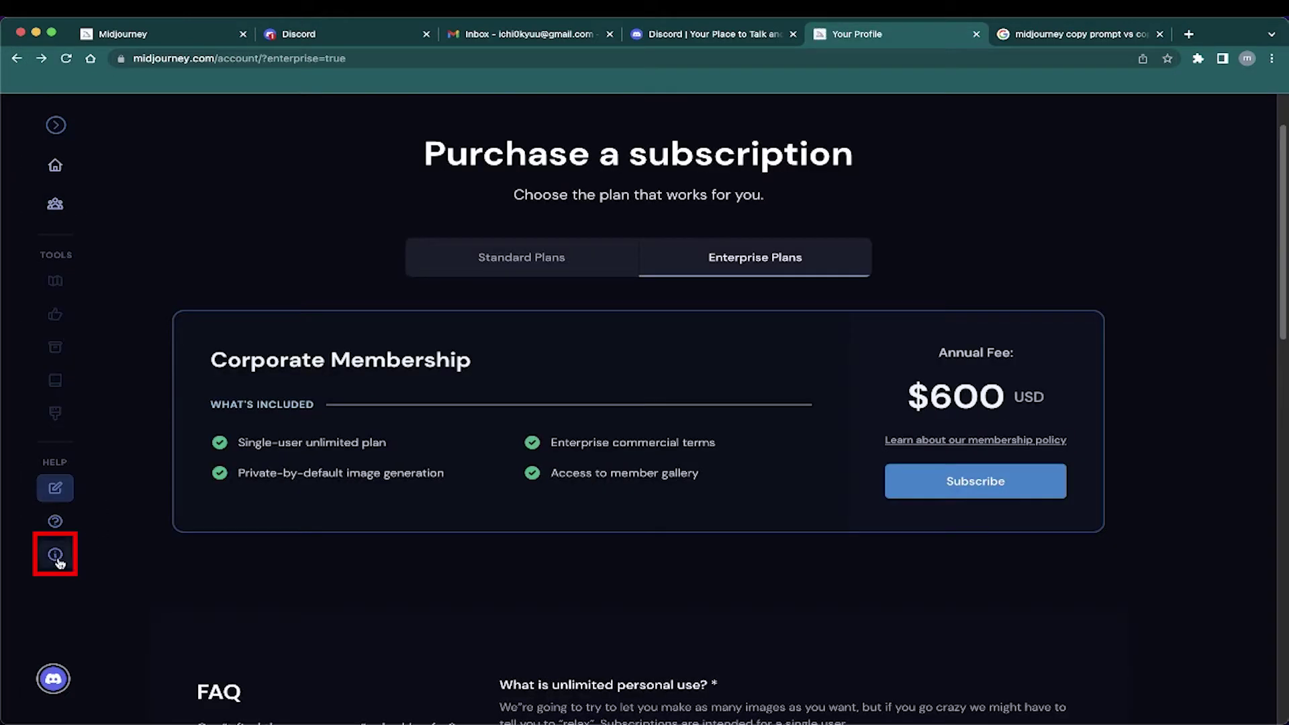
{"action": "left_click", "coordinate": [56, 557]}
{"action": "scroll", "coordinate": [530, 490], "scroll_direction": "down", "scroll_amount": 1}
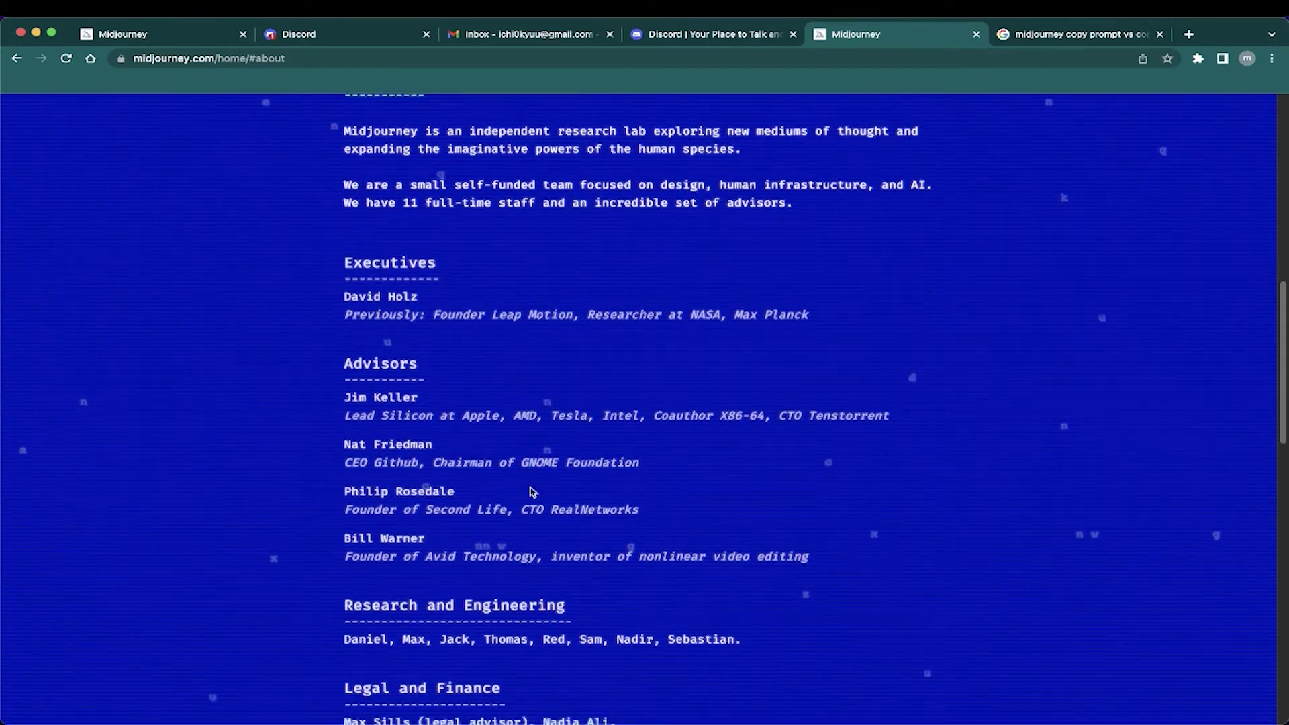
{"action": "scroll", "coordinate": [531, 490], "scroll_direction": "down", "scroll_amount": 8}
{"action": "scroll", "coordinate": [530, 490], "scroll_direction": "up", "scroll_amount": 8}
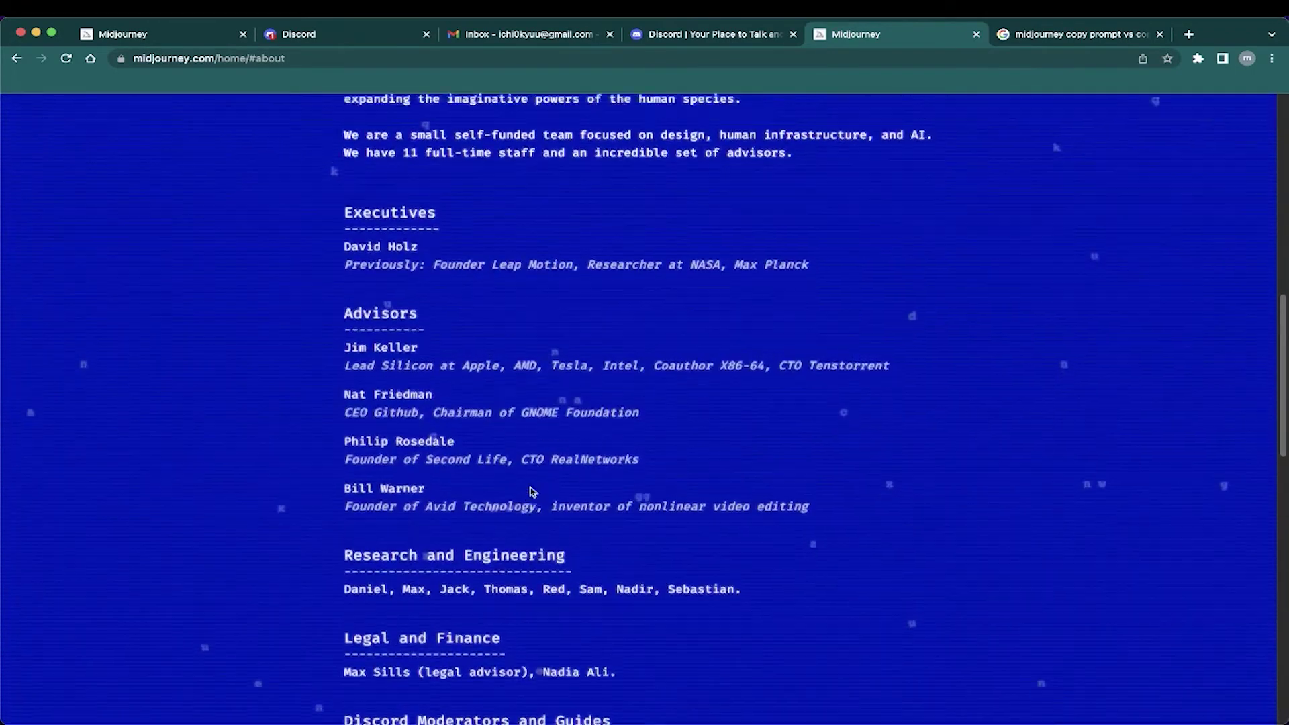
{"action": "scroll", "coordinate": [531, 490], "scroll_direction": "up", "scroll_amount": 5}
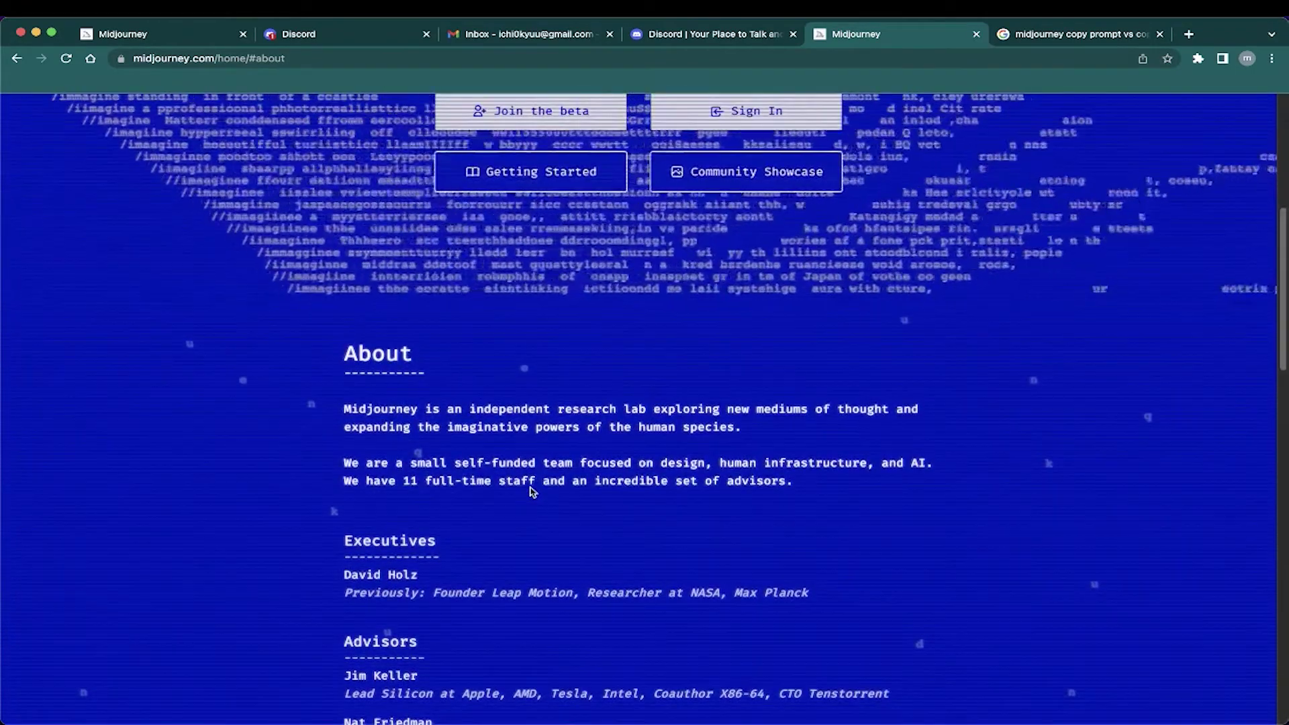
{"action": "scroll", "coordinate": [530, 492], "scroll_direction": "down", "scroll_amount": 12}
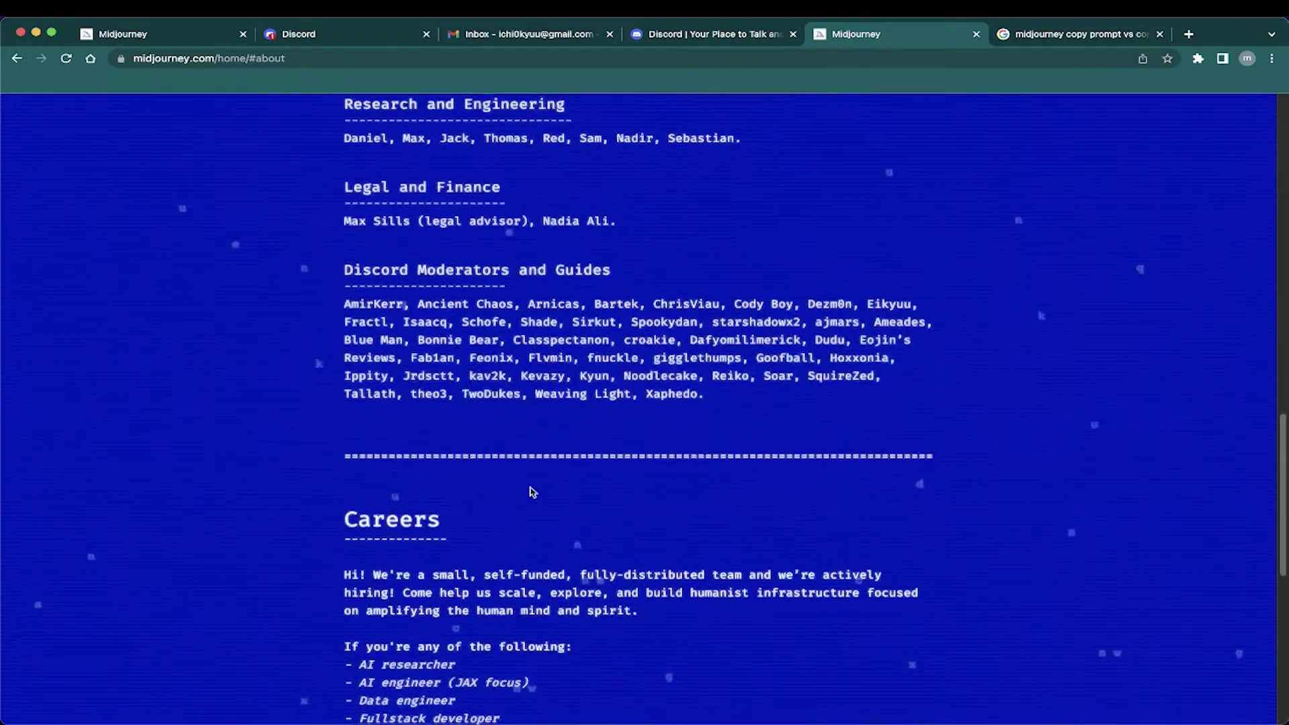
{"action": "scroll", "coordinate": [532, 492], "scroll_direction": "down", "scroll_amount": 8}
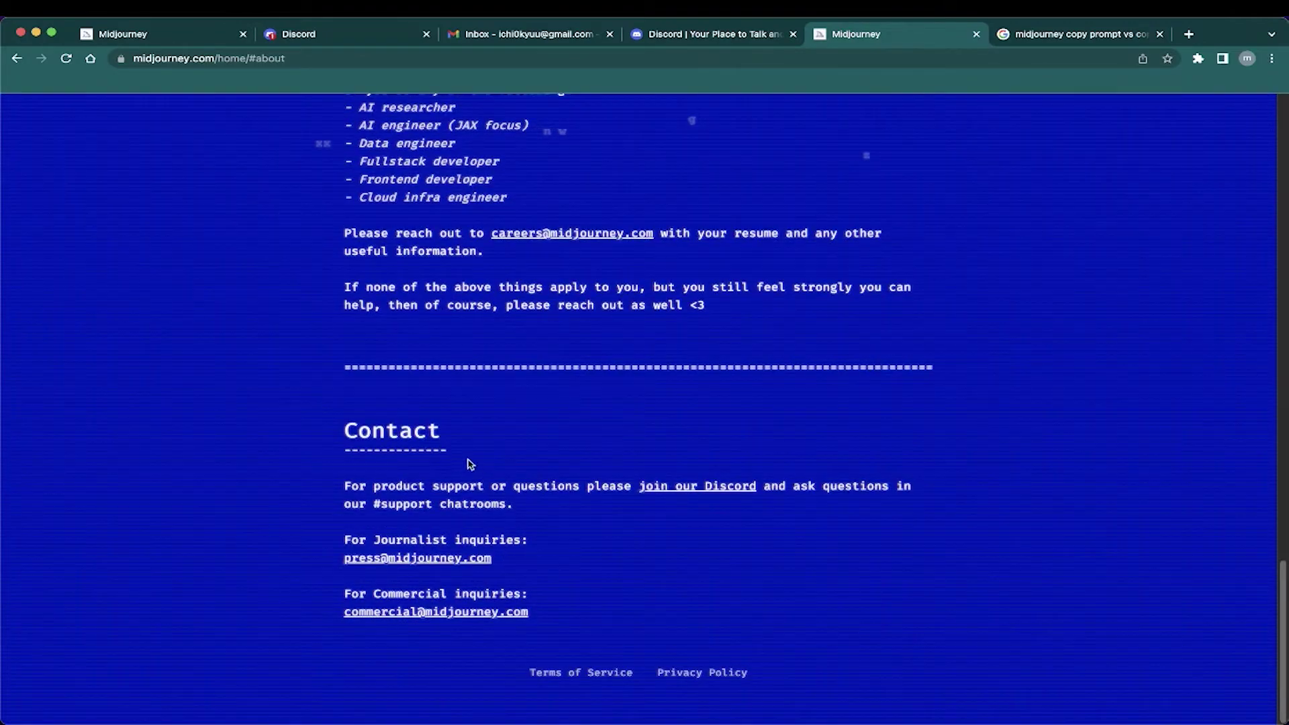
Reach the Standard plans via the account menu's Manage Plan and scroll the $10 and $30 memberships
{"action": "left_click", "coordinate": [17, 58]}
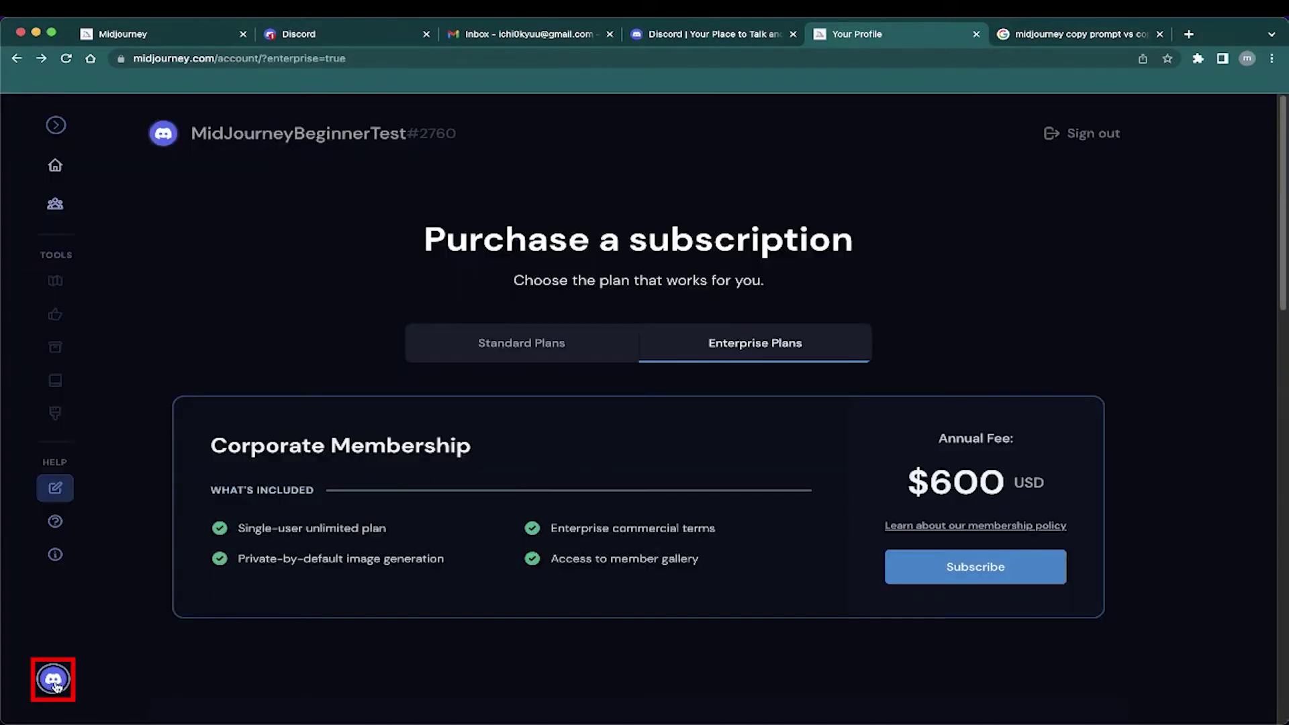
{"action": "left_click", "coordinate": [59, 692]}
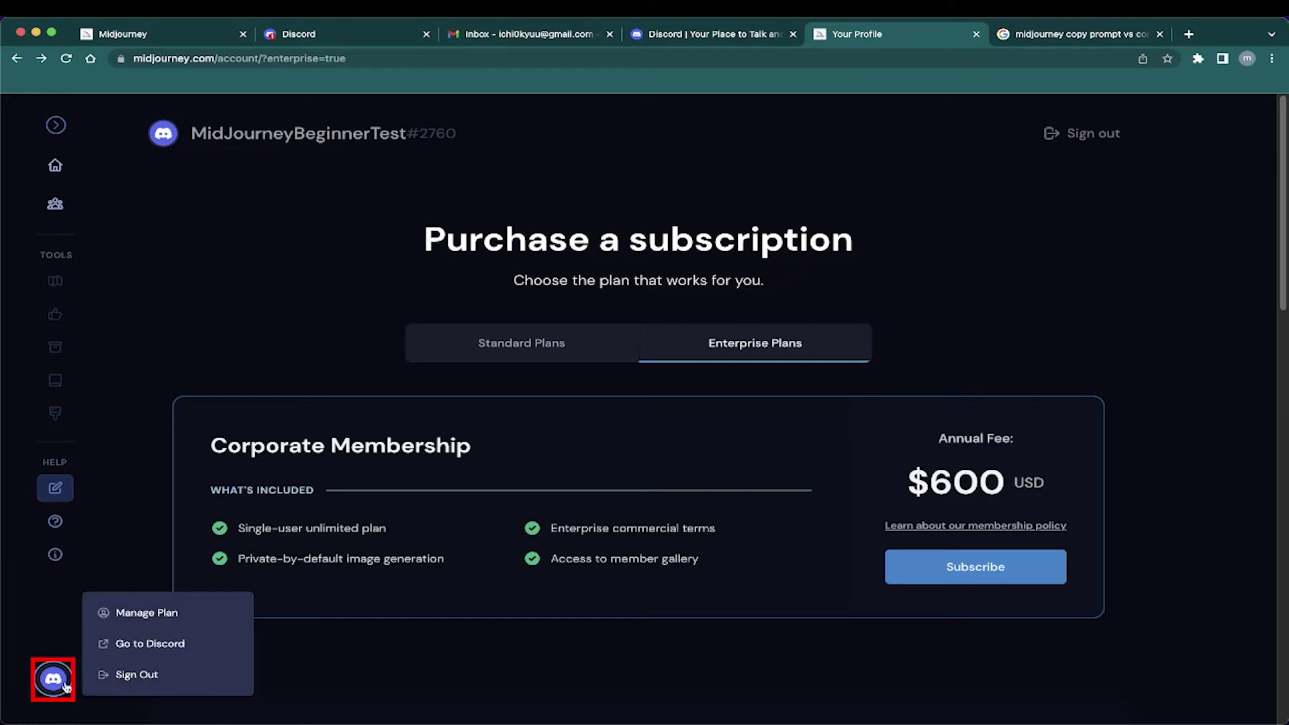
{"action": "left_click", "coordinate": [149, 613]}
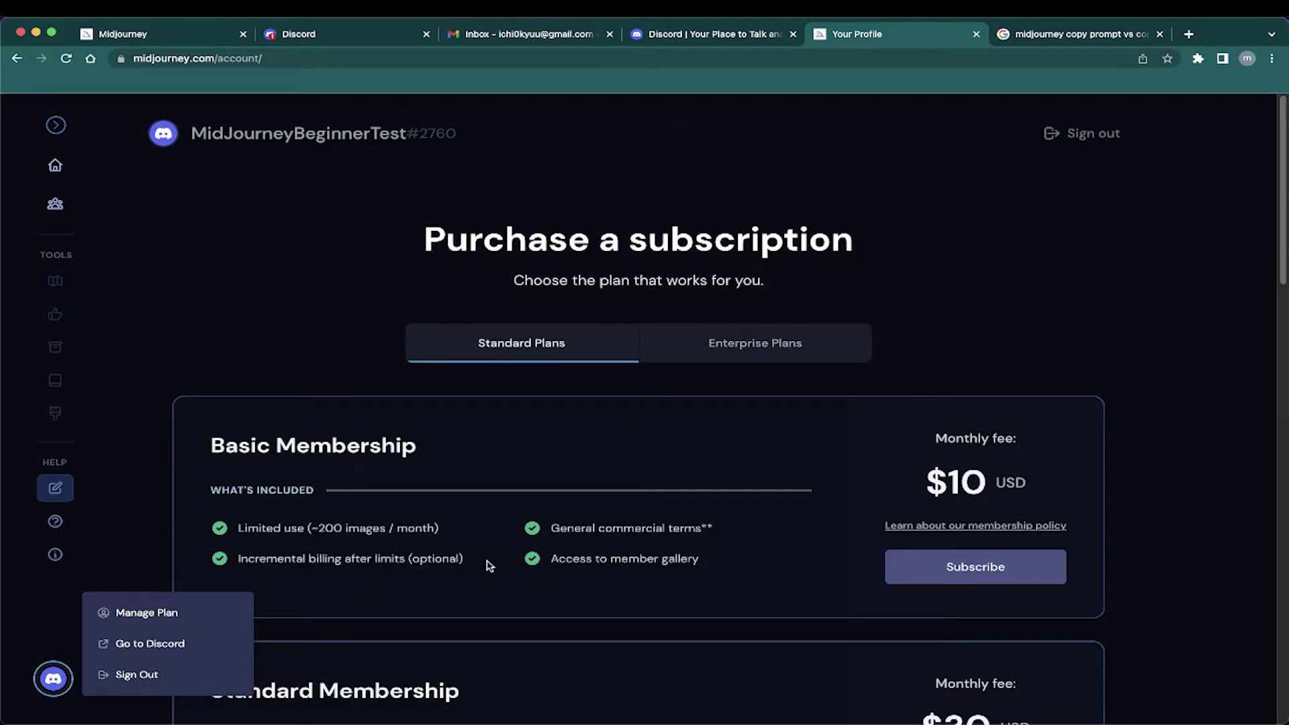
{"action": "scroll", "coordinate": [585, 575], "scroll_direction": "down", "scroll_amount": 3}
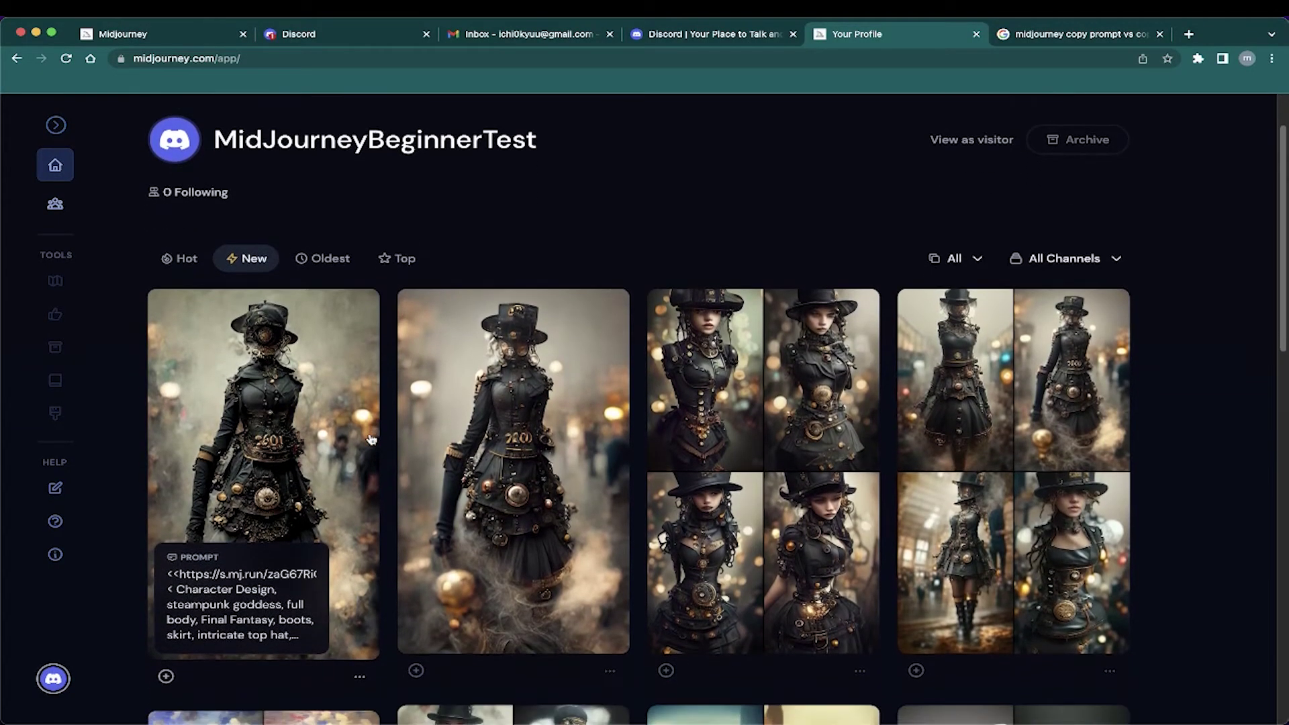
{"action": "scroll", "coordinate": [370, 440], "scroll_direction": "down", "scroll_amount": 1}
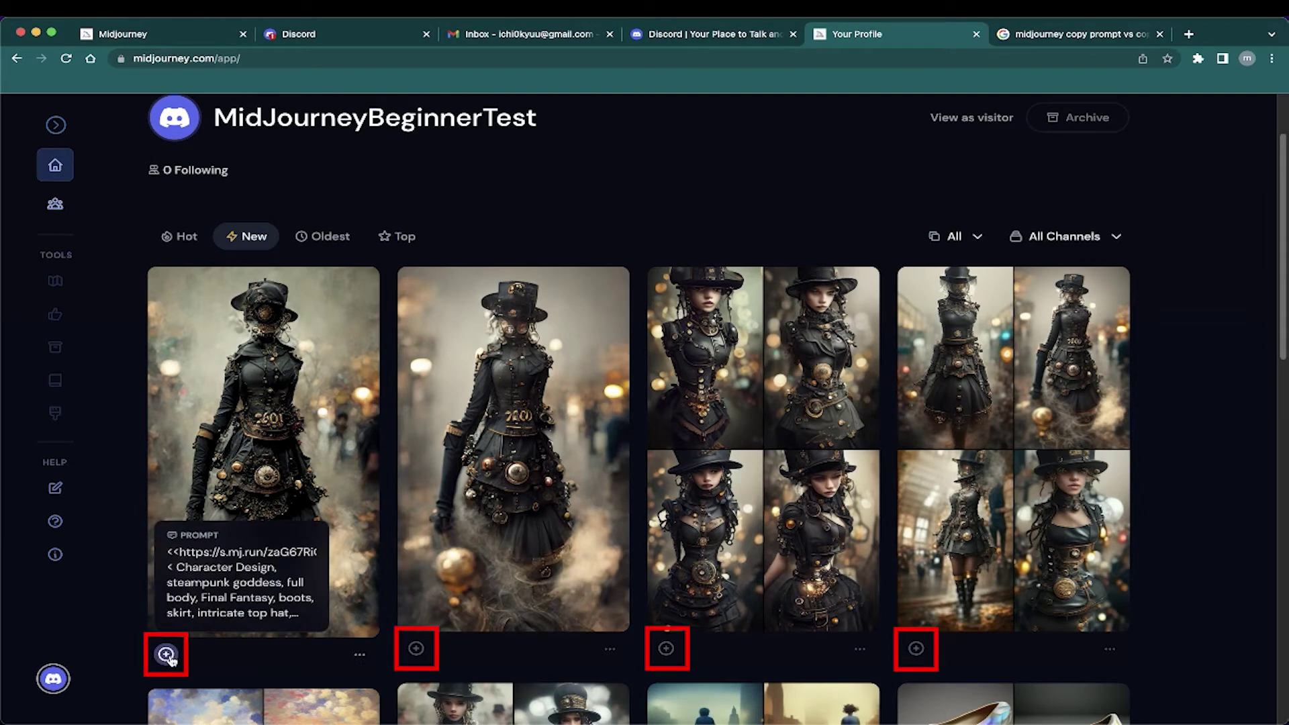
Add the first four steampunk image cards to the download selection, bringing the count to 4
{"action": "left_click", "coordinate": [166, 655]}
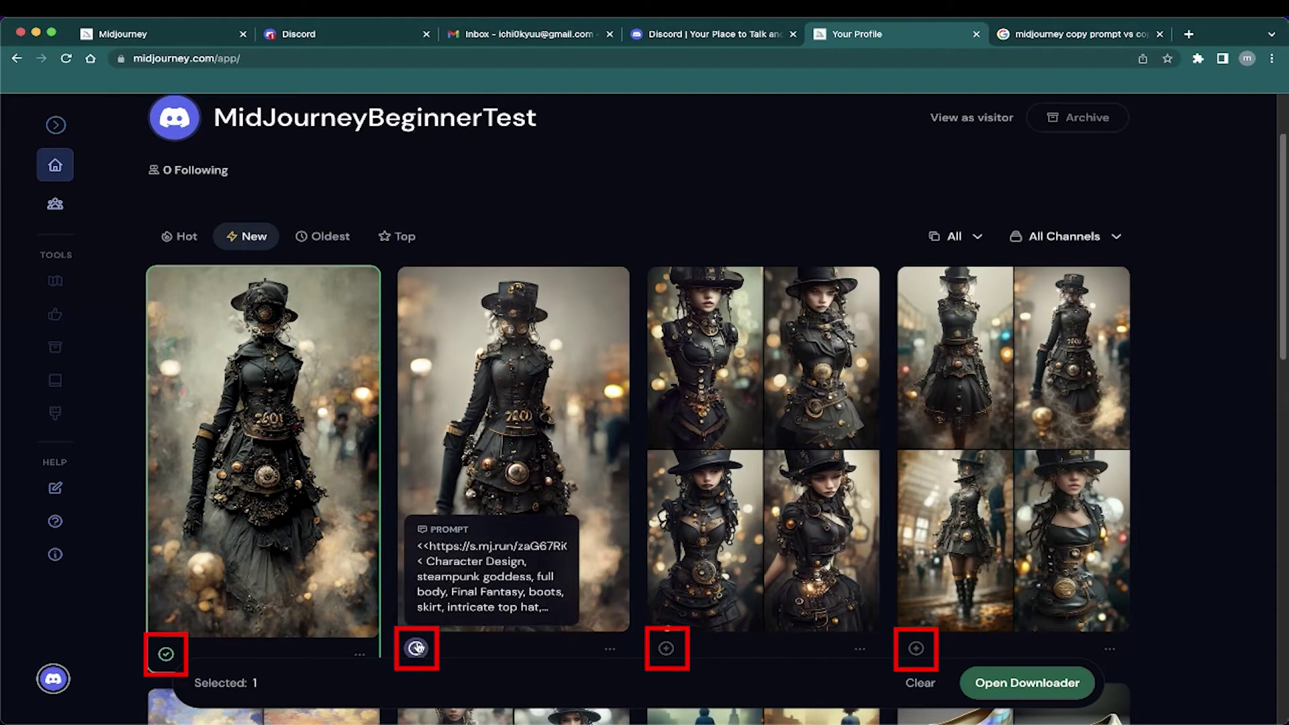
{"action": "left_click", "coordinate": [416, 648]}
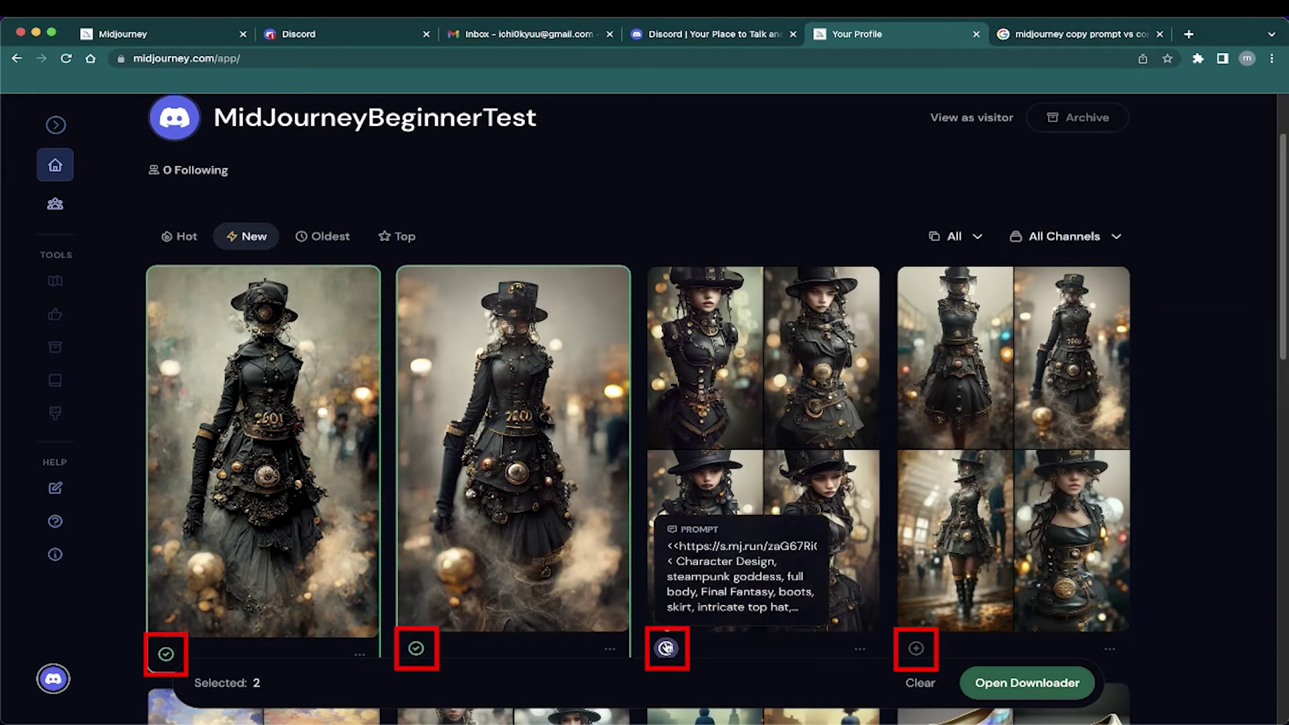
{"action": "left_click", "coordinate": [666, 648]}
{"action": "left_click", "coordinate": [916, 648]}
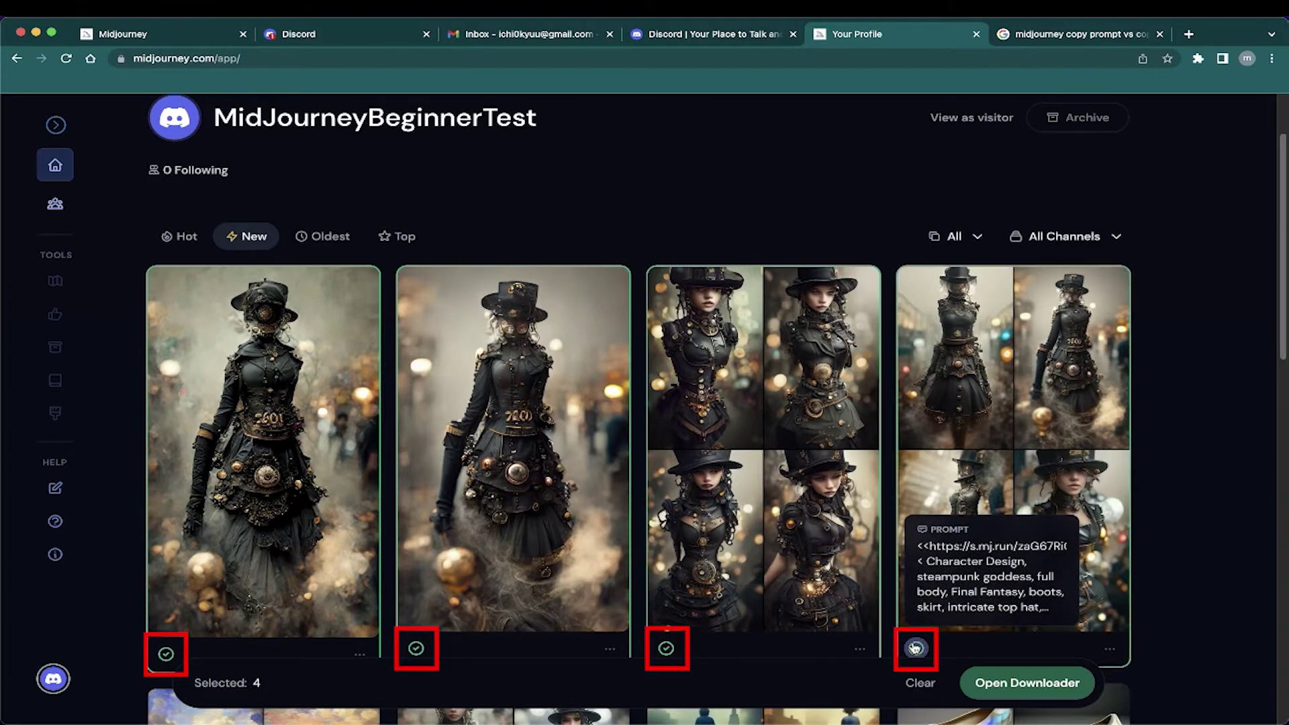
View the Download Jobs dialog with 4 queued jobs at 0/4, then close it
{"action": "left_click", "coordinate": [1064, 688]}
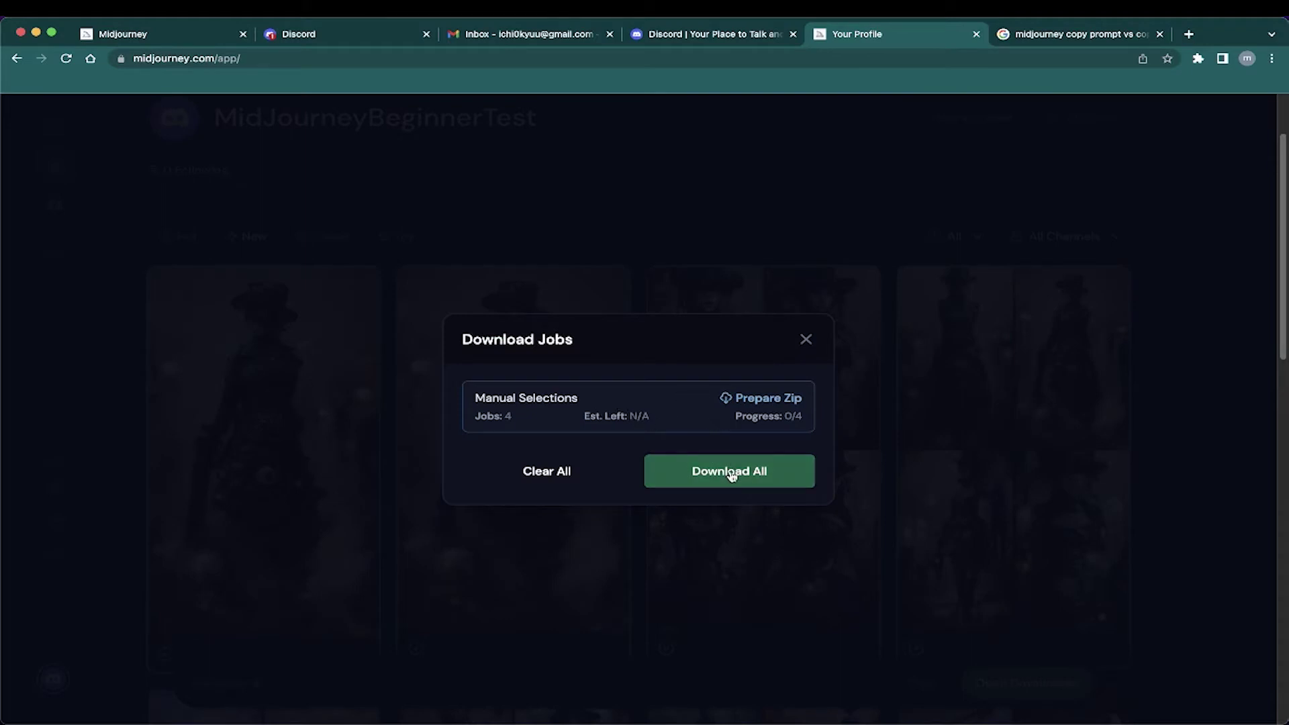
{"action": "left_click", "coordinate": [806, 340]}
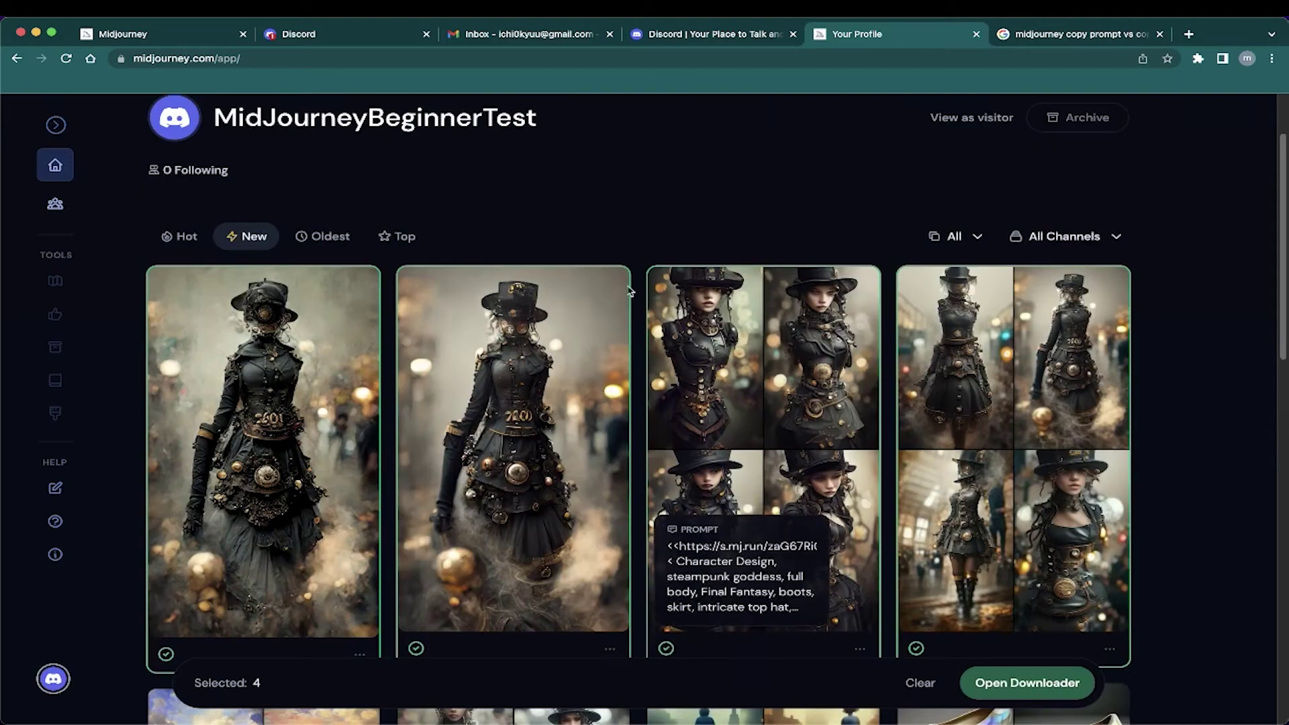
Clear the selection and save the first steampunk image as a PNG file
{"action": "left_click", "coordinate": [921, 684]}
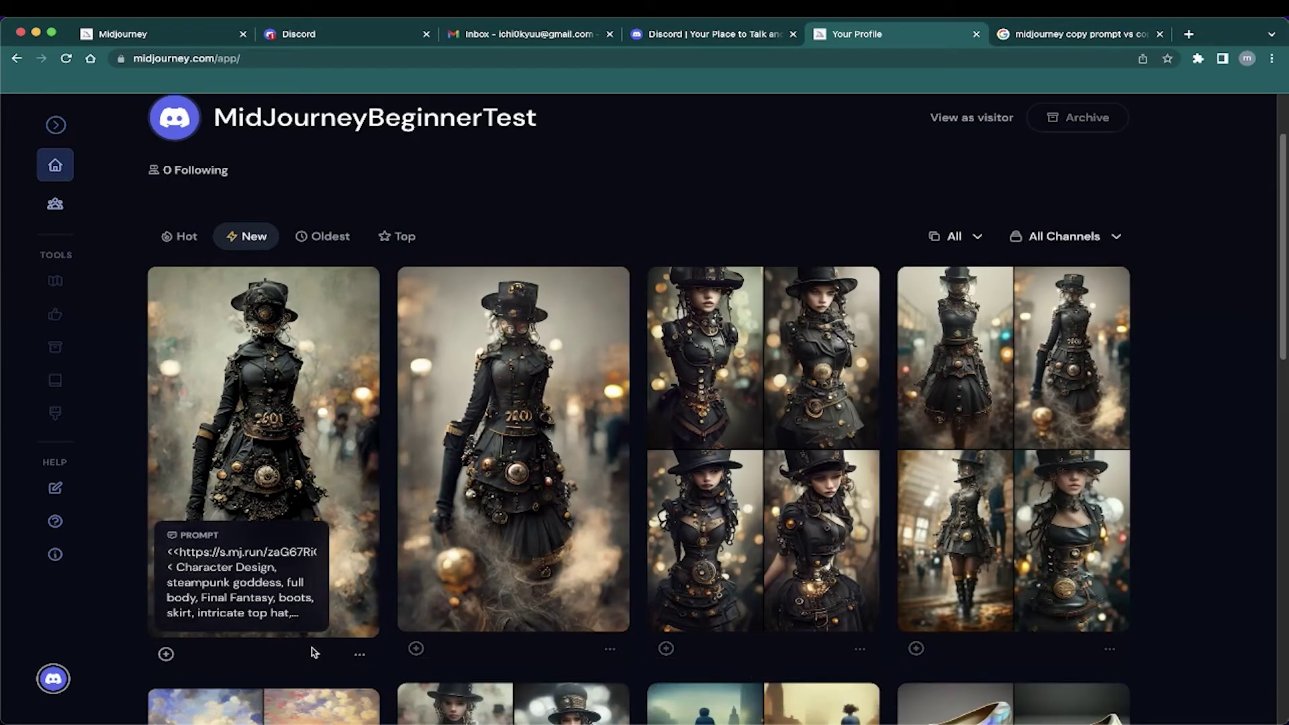
{"action": "left_click", "coordinate": [359, 655]}
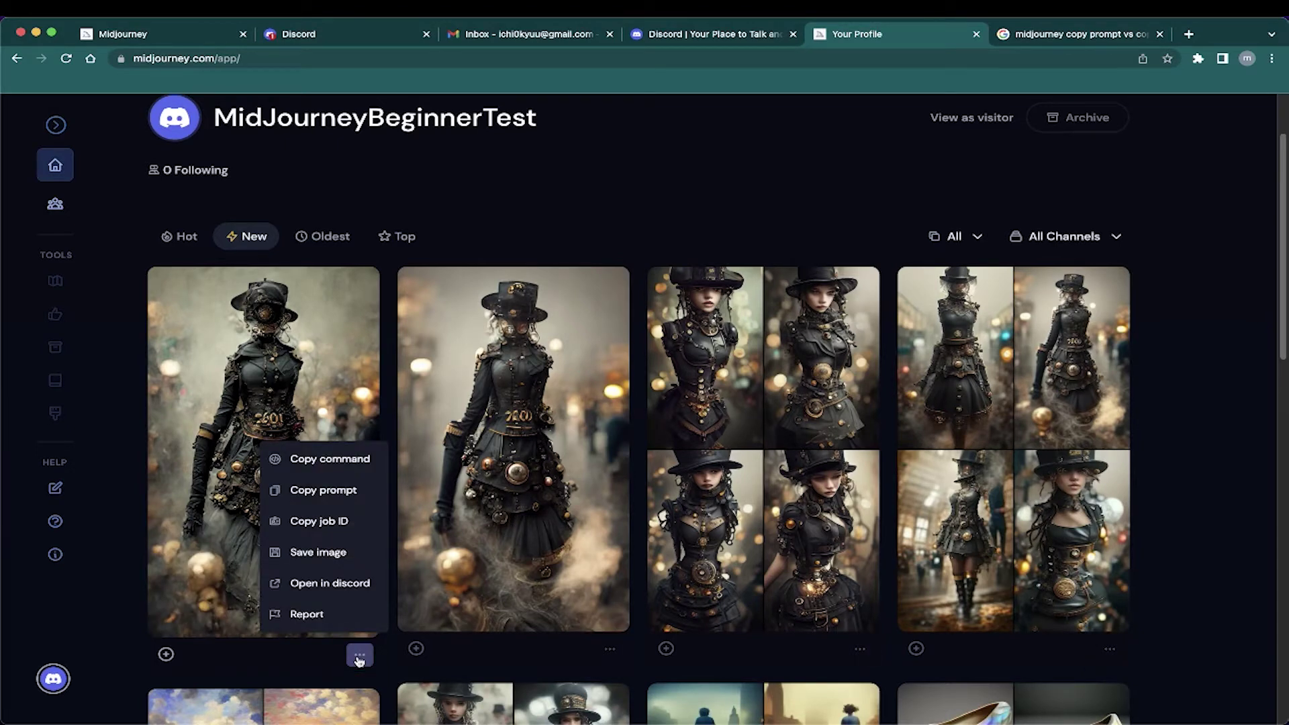
{"action": "left_click", "coordinate": [342, 555]}
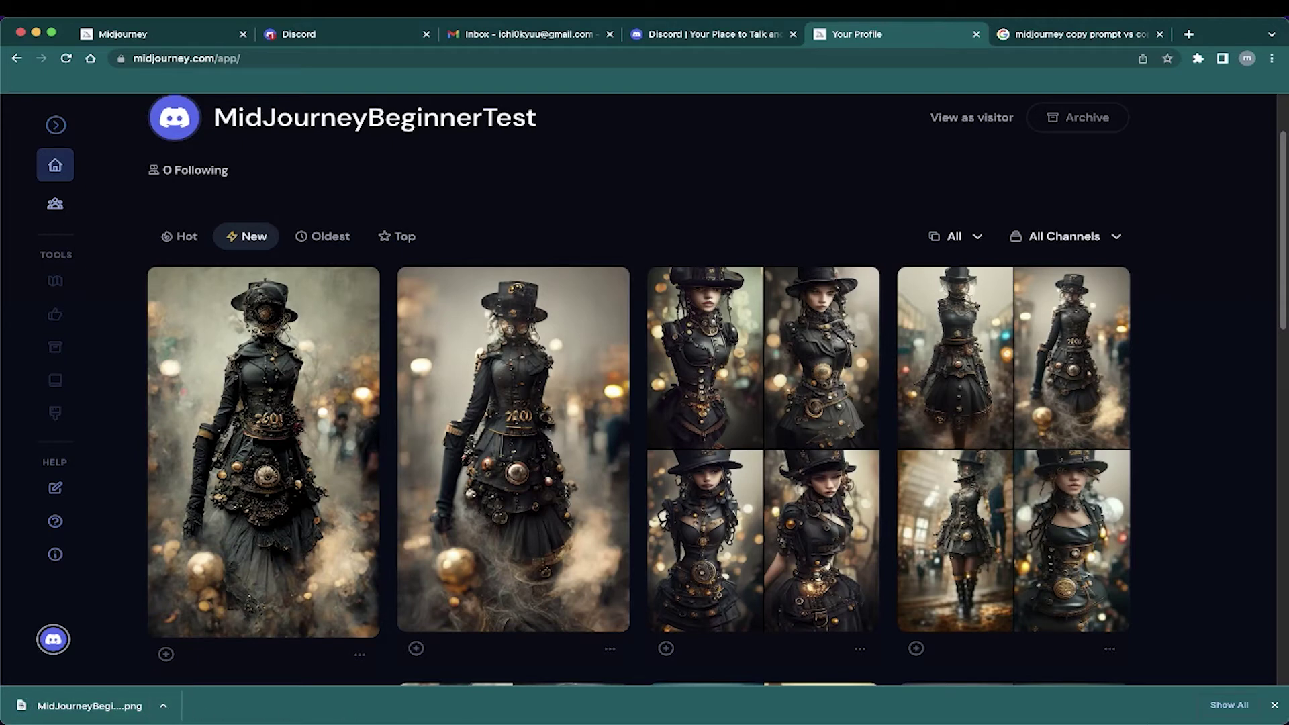
{"action": "left_click", "coordinate": [1275, 705]}
{"action": "mouse_move", "coordinate": [684, 610]}
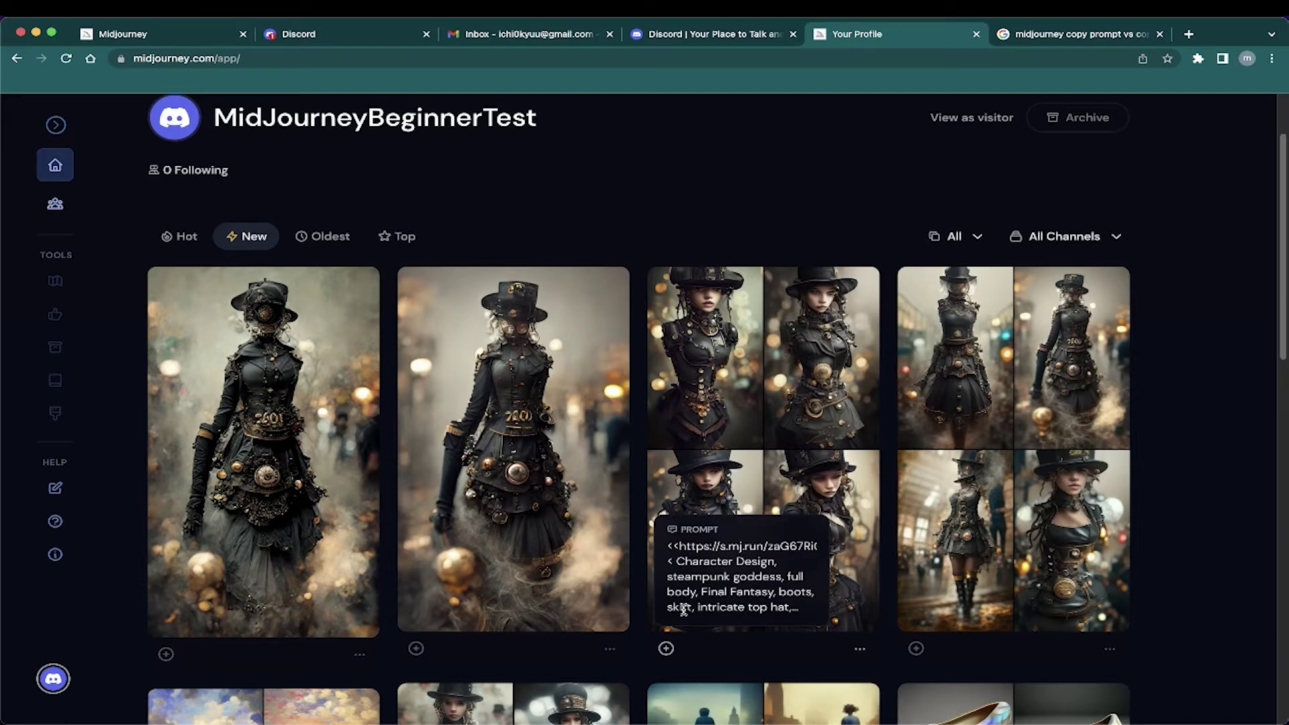
{"action": "mouse_move", "coordinate": [516, 518]}
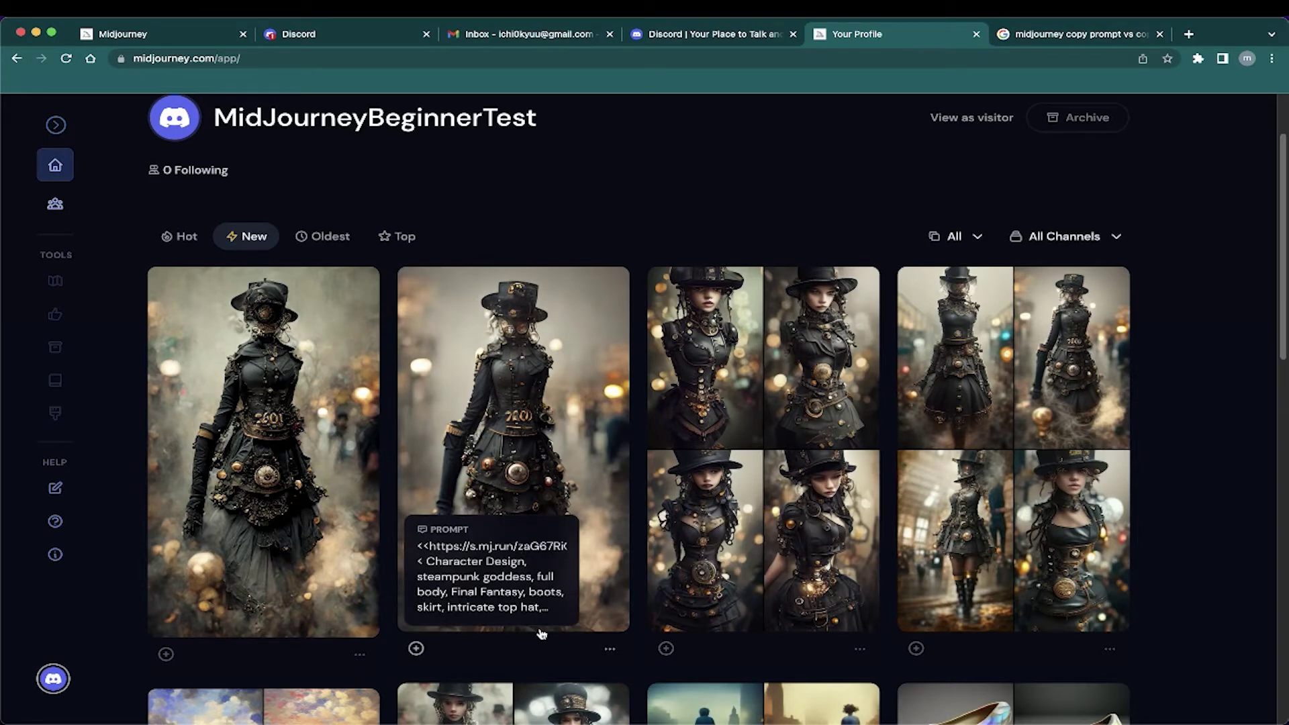
{"action": "left_click", "coordinate": [360, 655]}
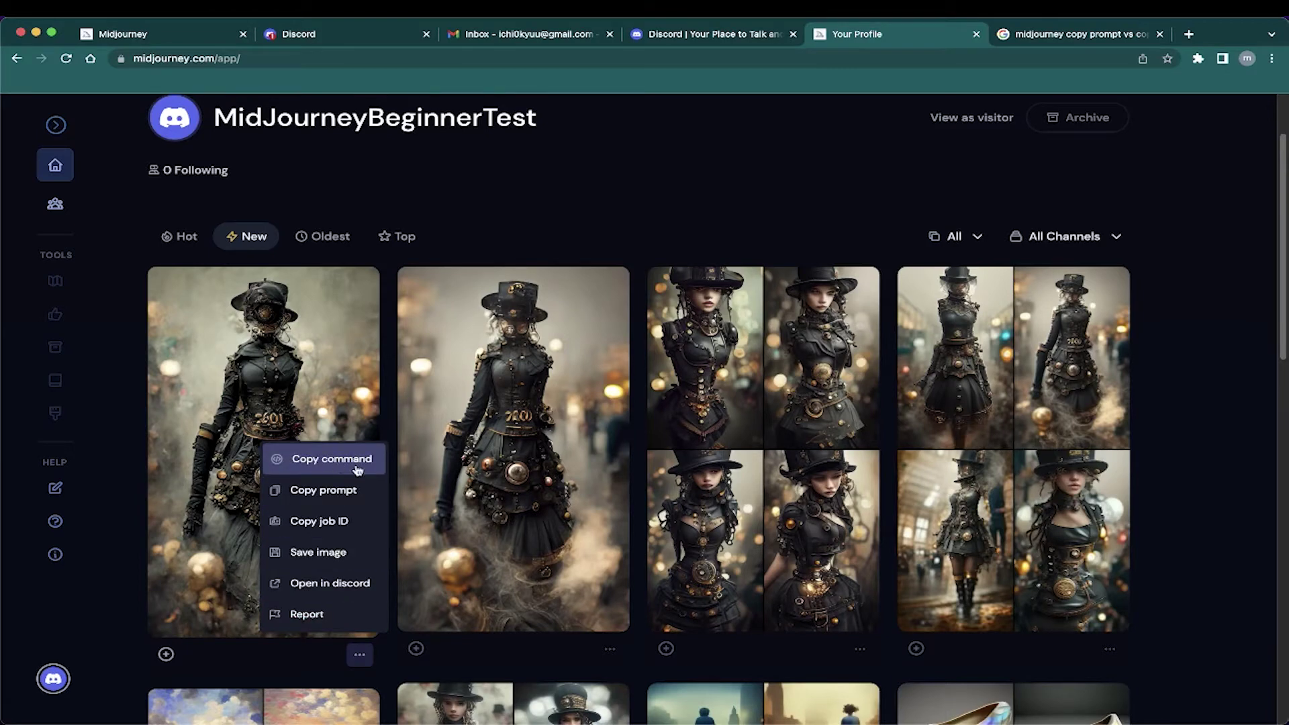
{"action": "left_click", "coordinate": [581, 285]}
Copy the generation command of the 'modern hong kong painted by claude monet' image
{"action": "scroll", "coordinate": [625, 430], "scroll_direction": "down", "scroll_amount": 1}
{"action": "scroll", "coordinate": [624, 429], "scroll_direction": "down", "scroll_amount": 6}
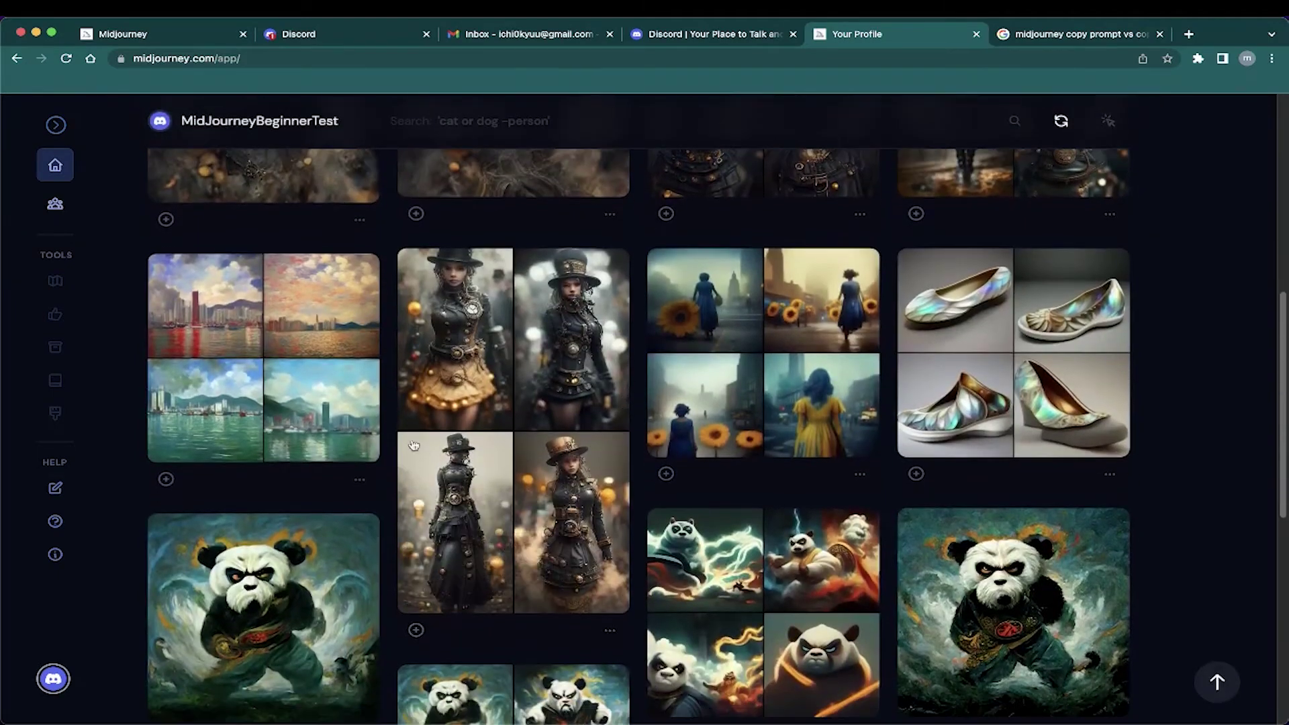
{"action": "mouse_move", "coordinate": [332, 457]}
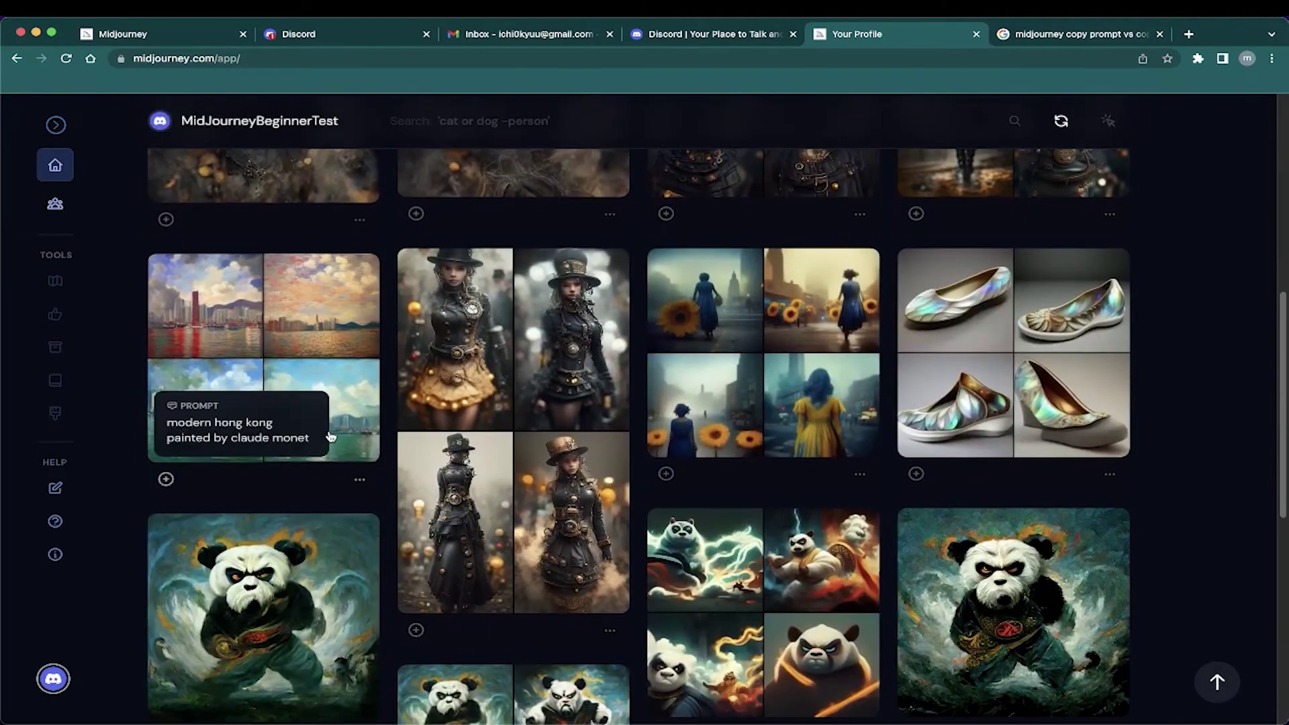
{"action": "left_click", "coordinate": [361, 480]}
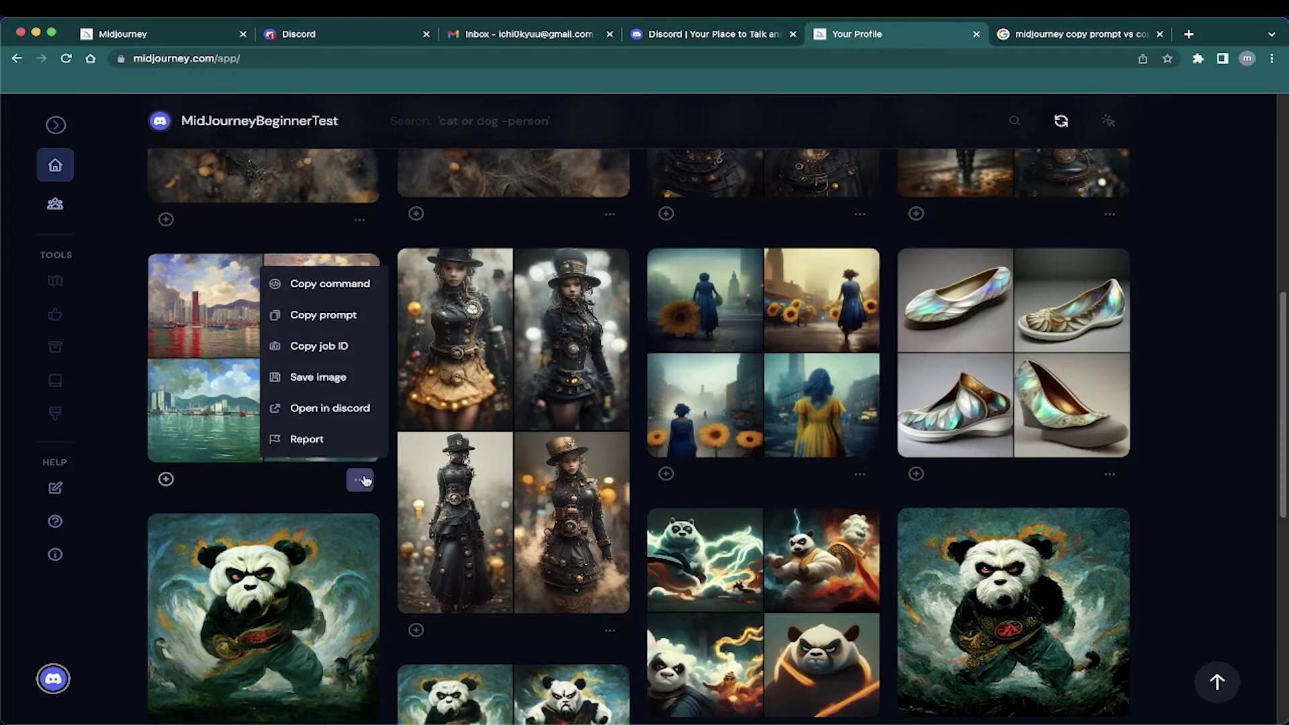
{"action": "left_click", "coordinate": [348, 284]}
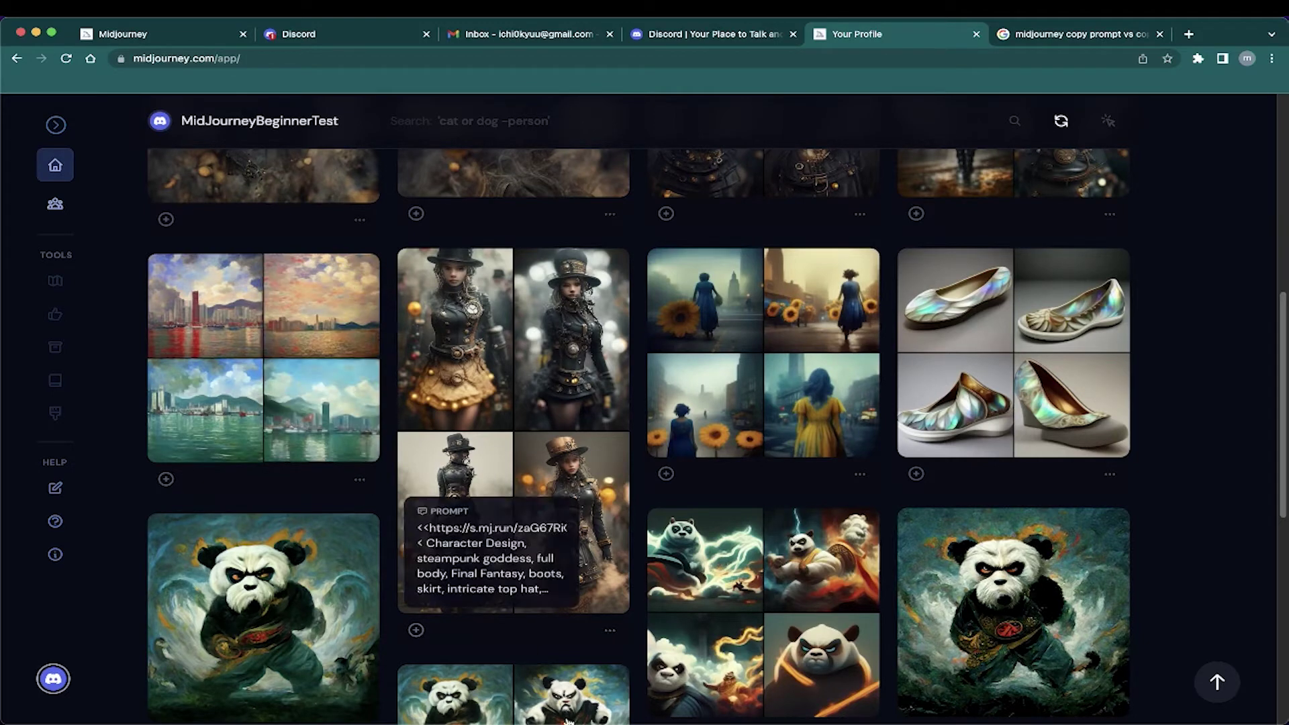
In Discord's newbies-50, draft /imagine with the pasted Hong Kong prompt, then delete it unsent
{"action": "mouse_move", "coordinate": [614, 719]}
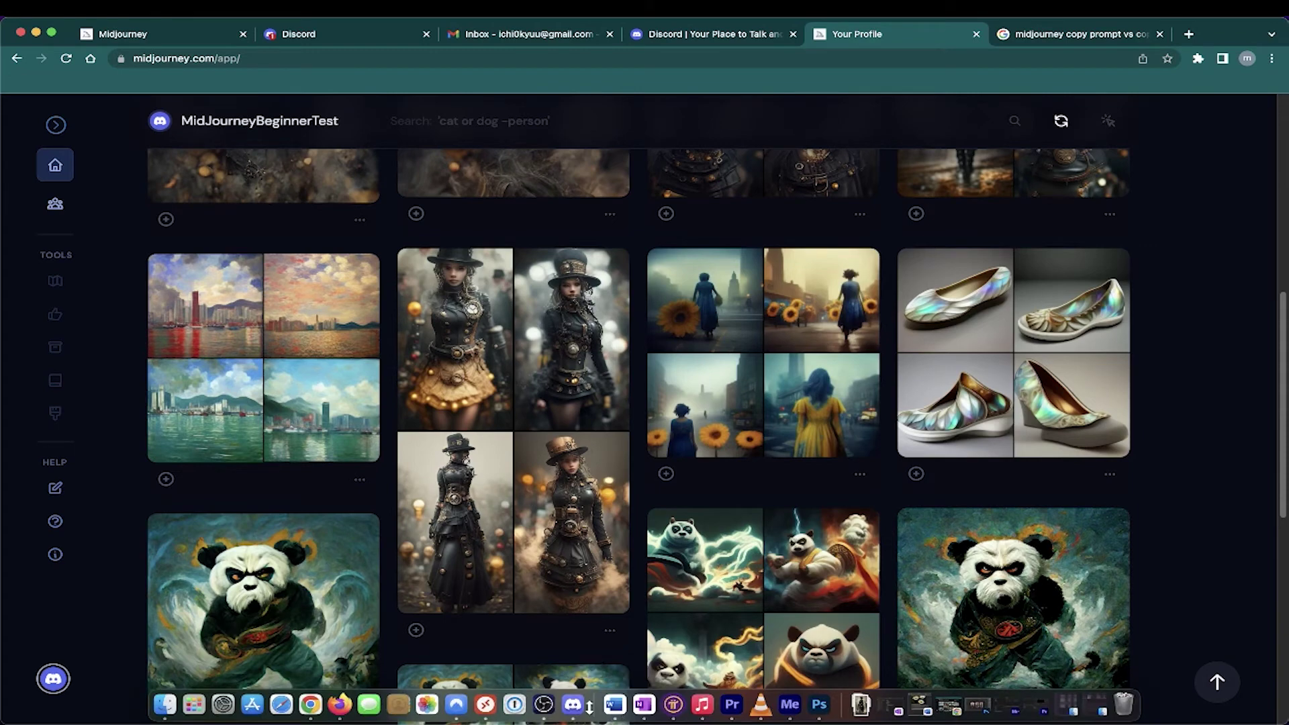
{"action": "left_click", "coordinate": [574, 705]}
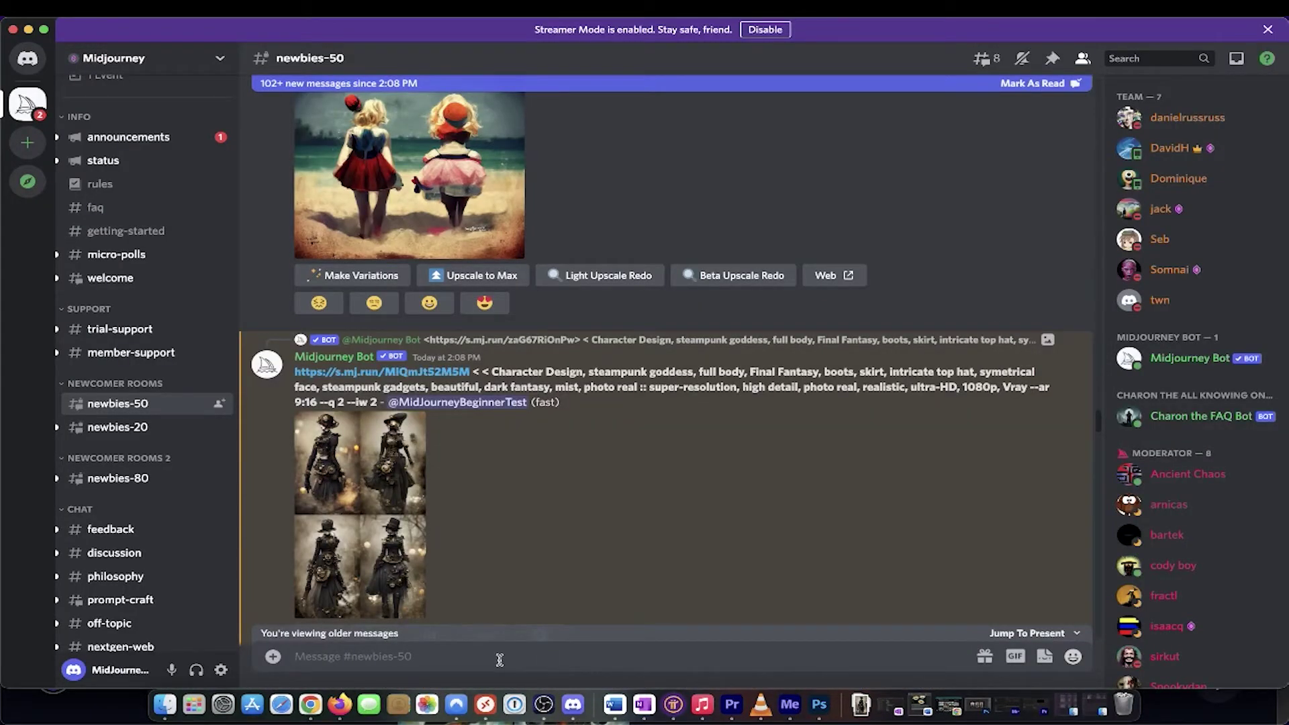
{"action": "type", "text": "/imagine"}
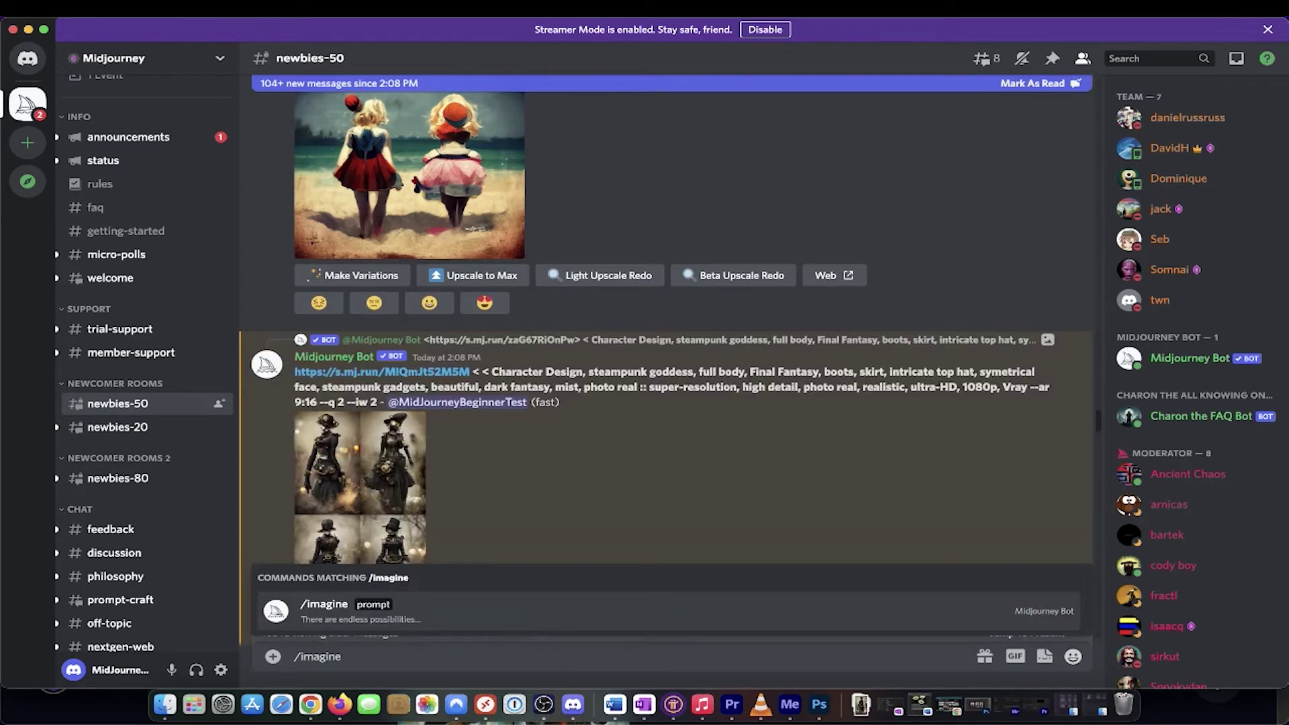
{"action": "key", "text": "Return"}
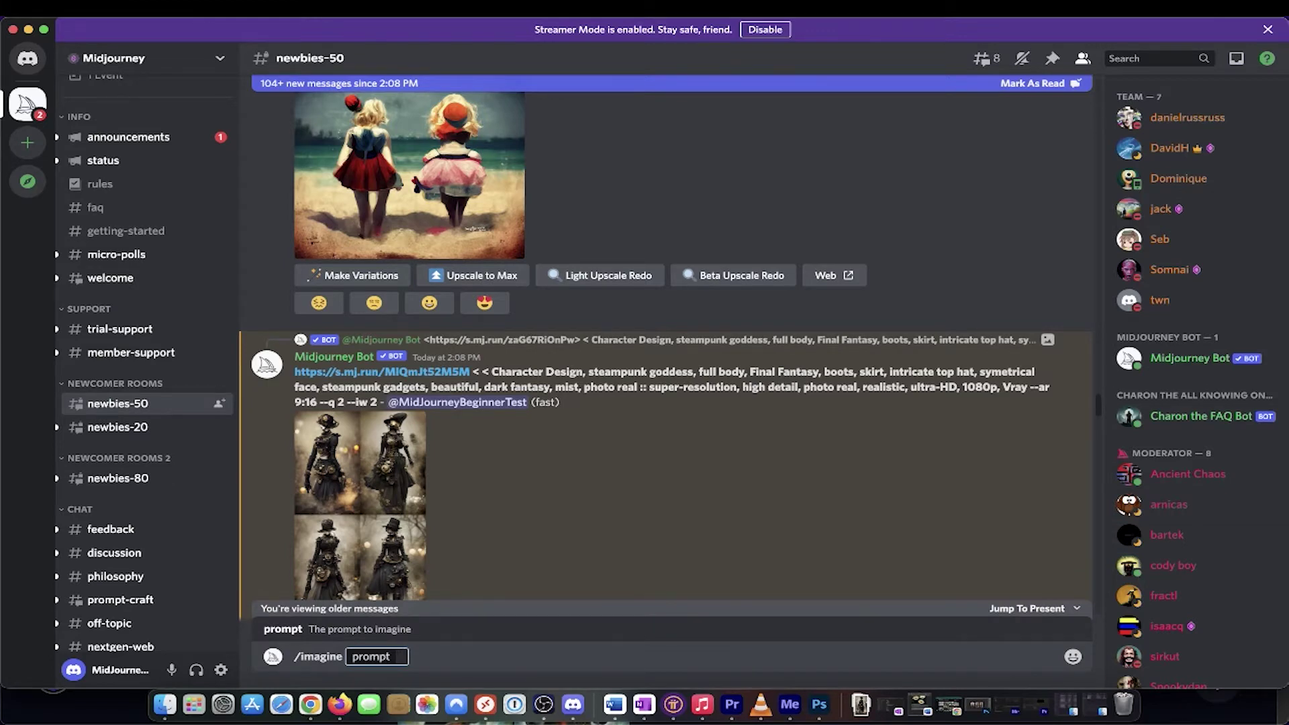
{"action": "key", "text": "super+v"}
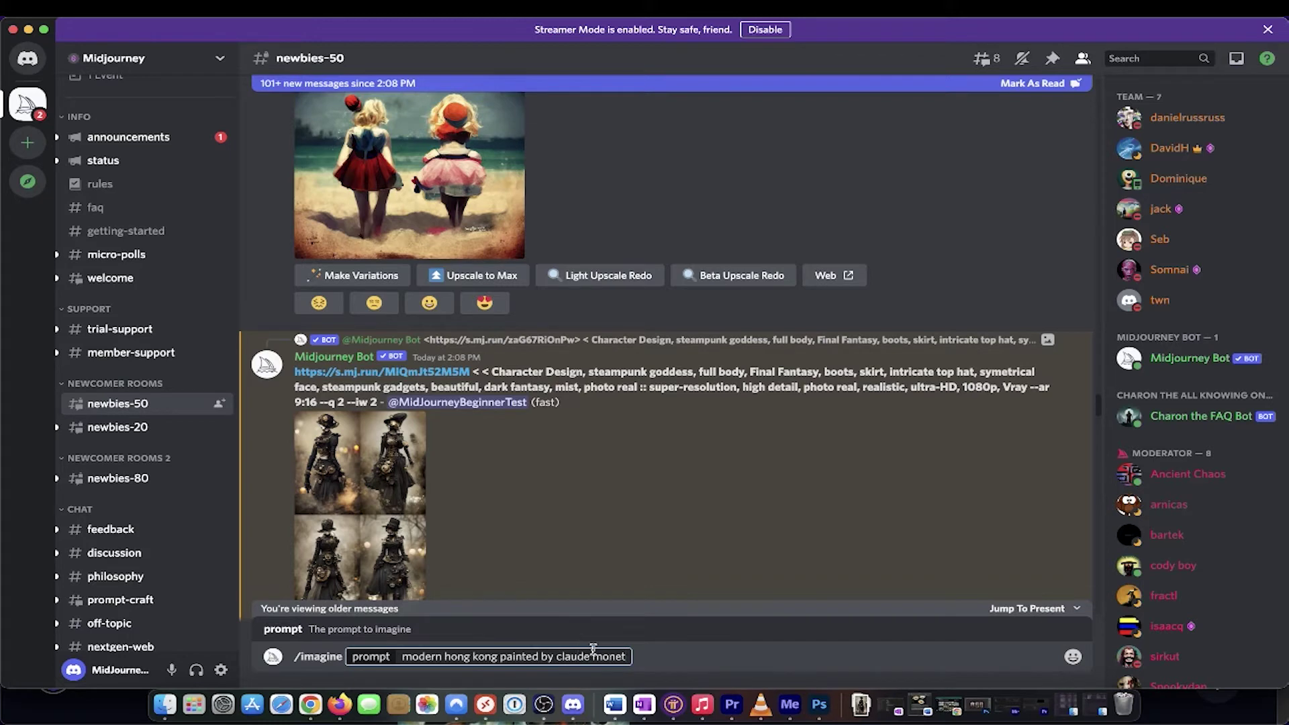
{"action": "key", "text": "super+a"}
{"action": "key", "text": "BackSpace"}
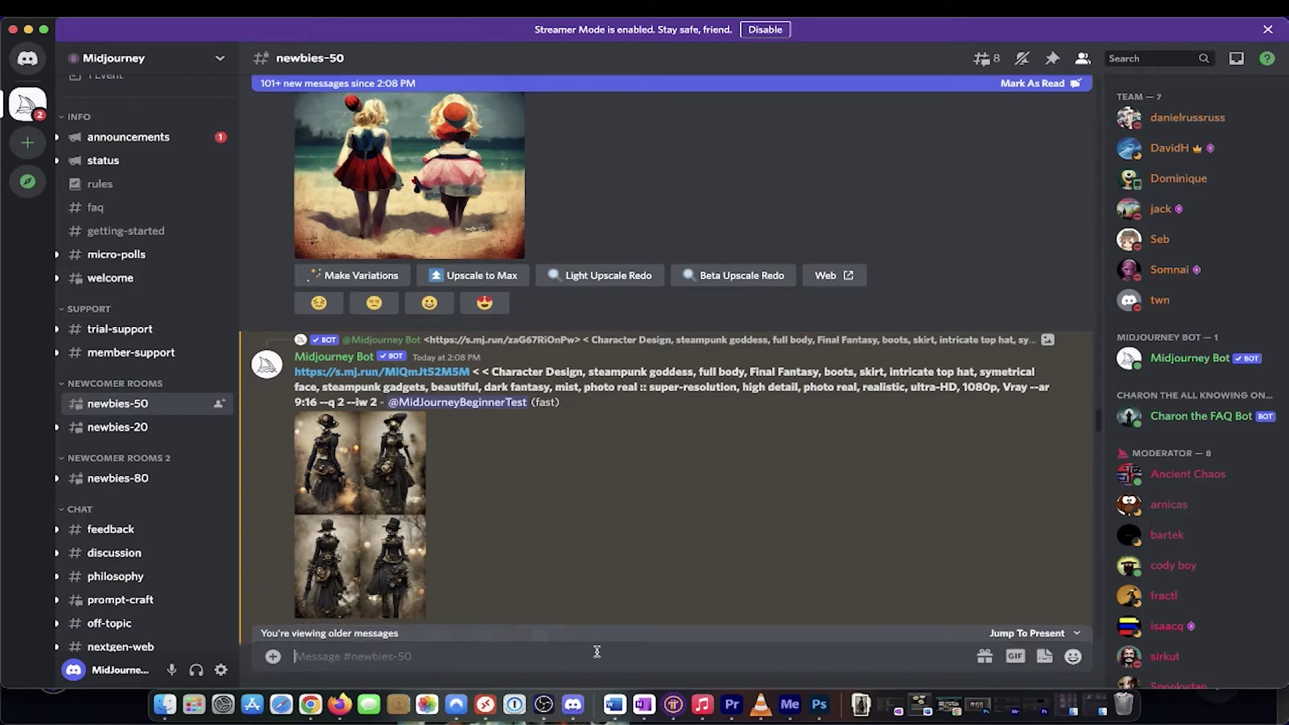
Minimize Discord and return to the Midjourney profile gallery by way of the Community Showcase
{"action": "left_click", "coordinate": [28, 31]}
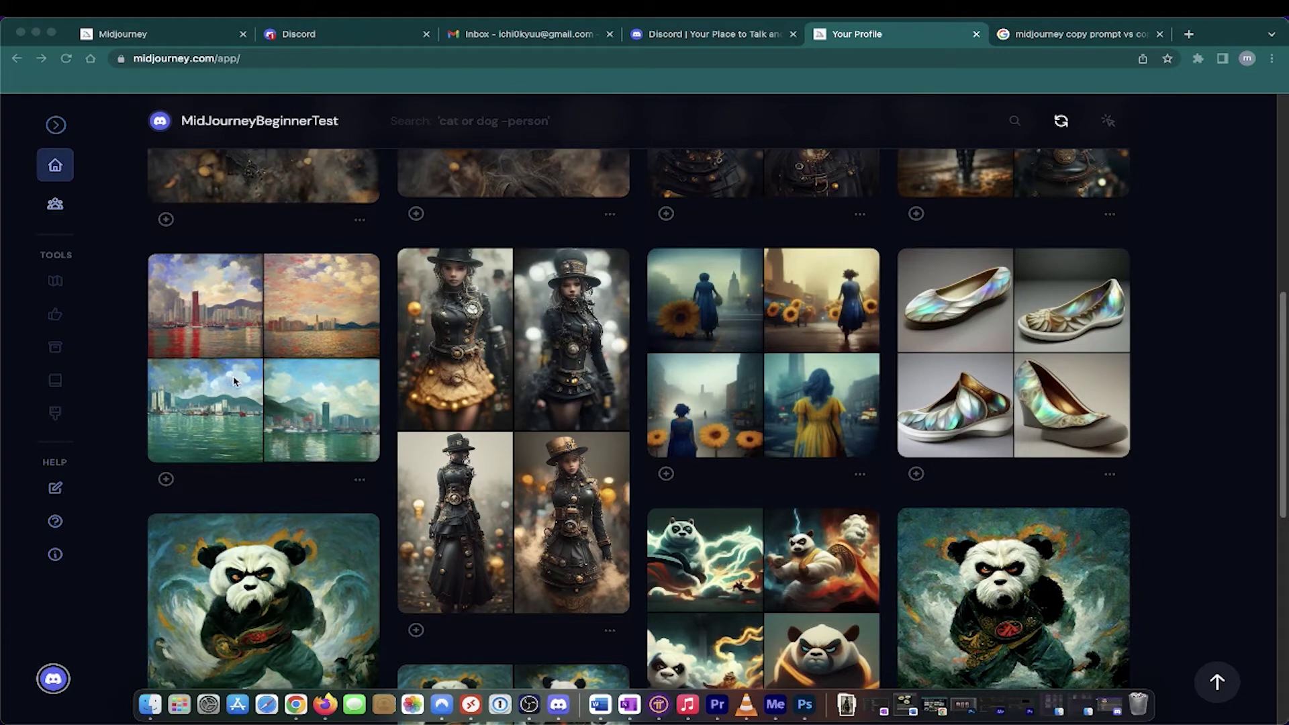
{"action": "left_click", "coordinate": [55, 203]}
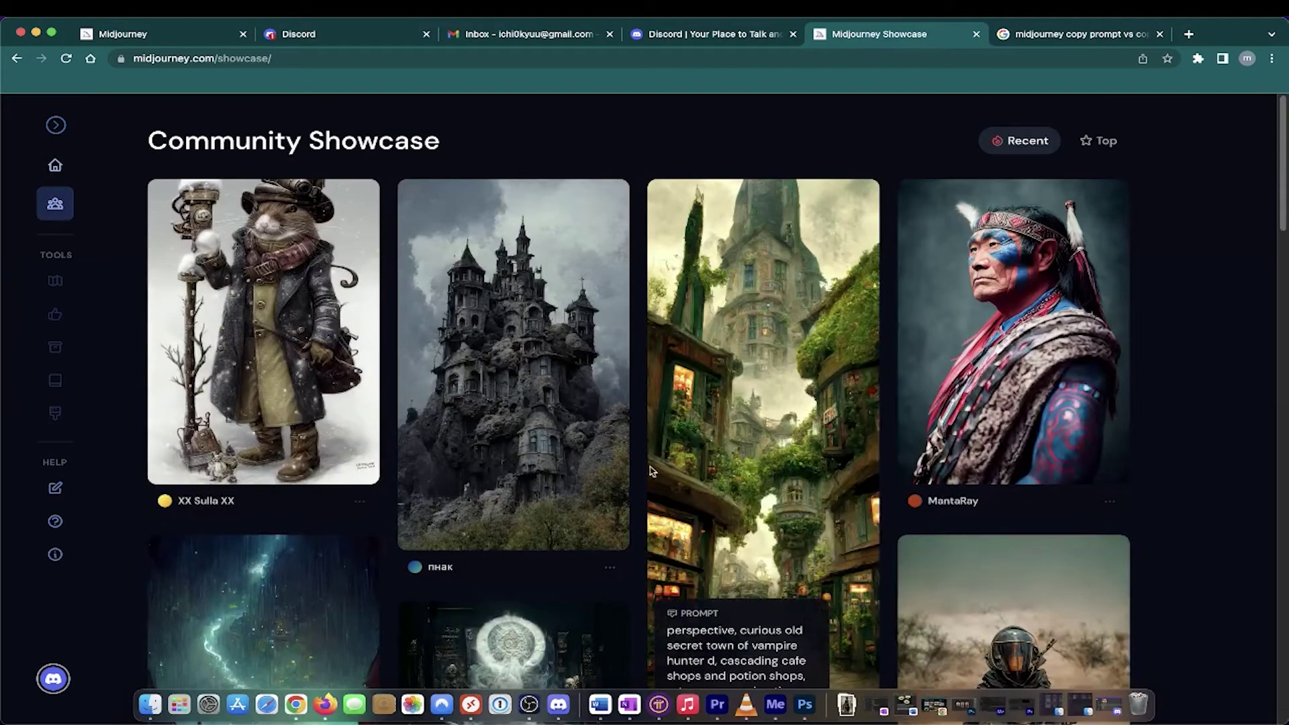
{"action": "left_click", "coordinate": [54, 166]}
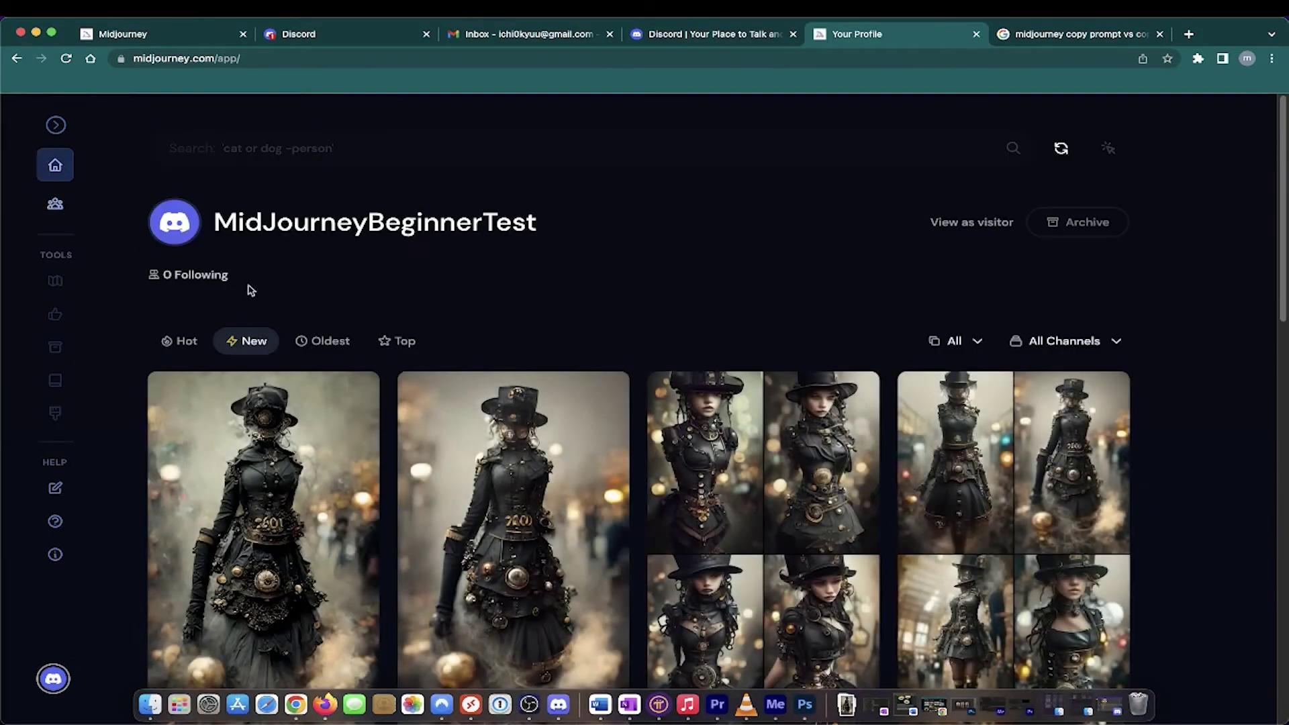
Scroll to the iridescent shoe grid to read its prompt 'shoe made with mother of pearl phot real 3d'
{"action": "scroll", "coordinate": [534, 570], "scroll_direction": "down", "scroll_amount": 2}
{"action": "scroll", "coordinate": [534, 570], "scroll_direction": "down", "scroll_amount": 5}
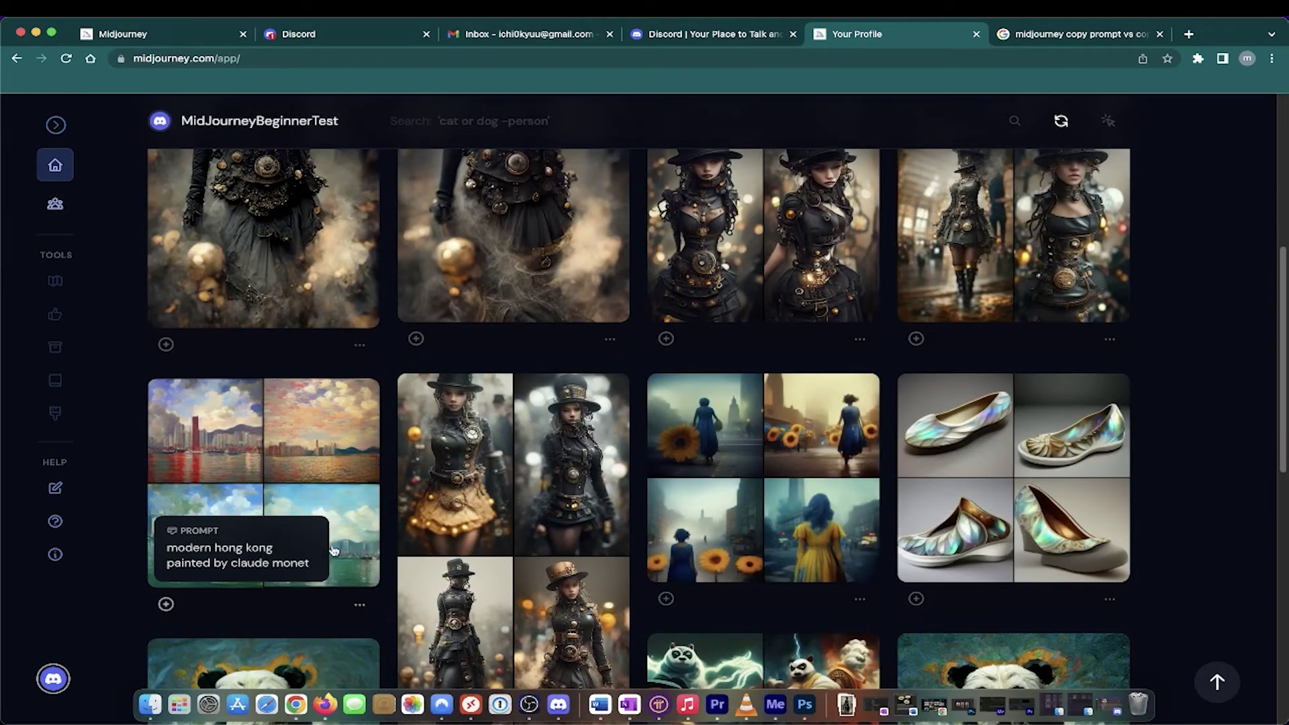
{"action": "left_click", "coordinate": [360, 606]}
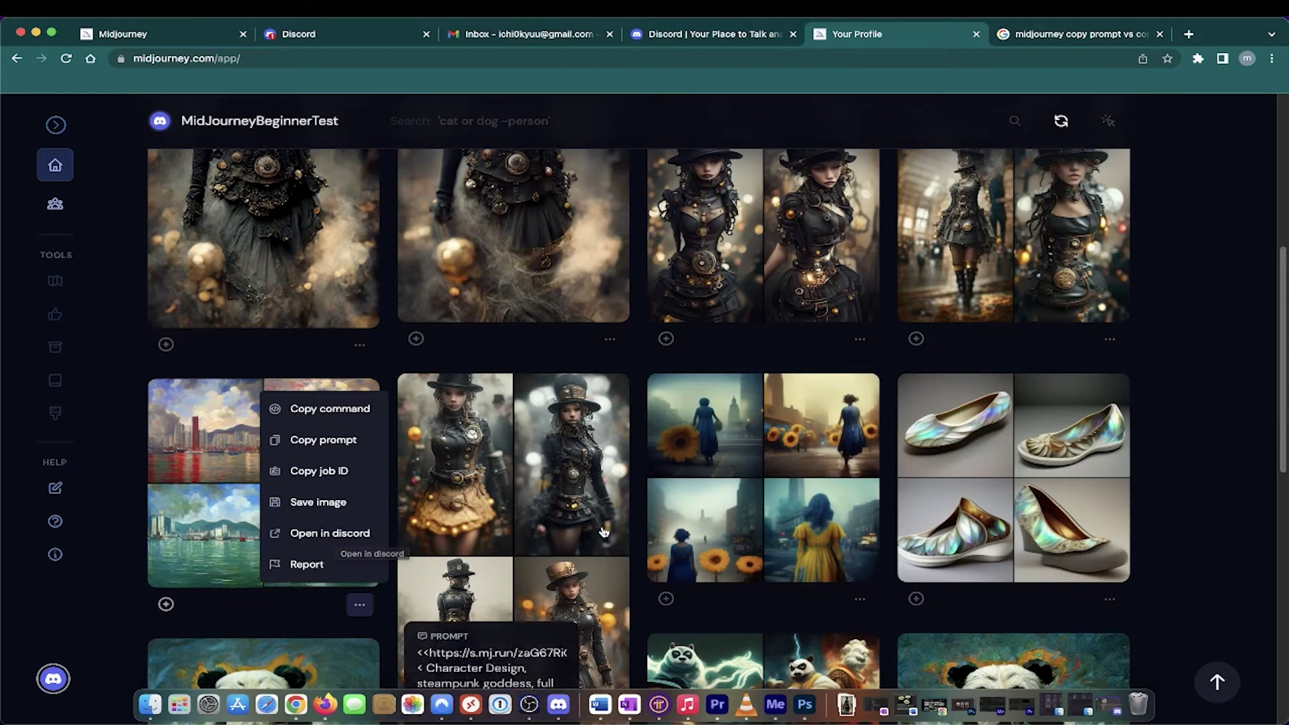
{"action": "left_click", "coordinate": [638, 536]}
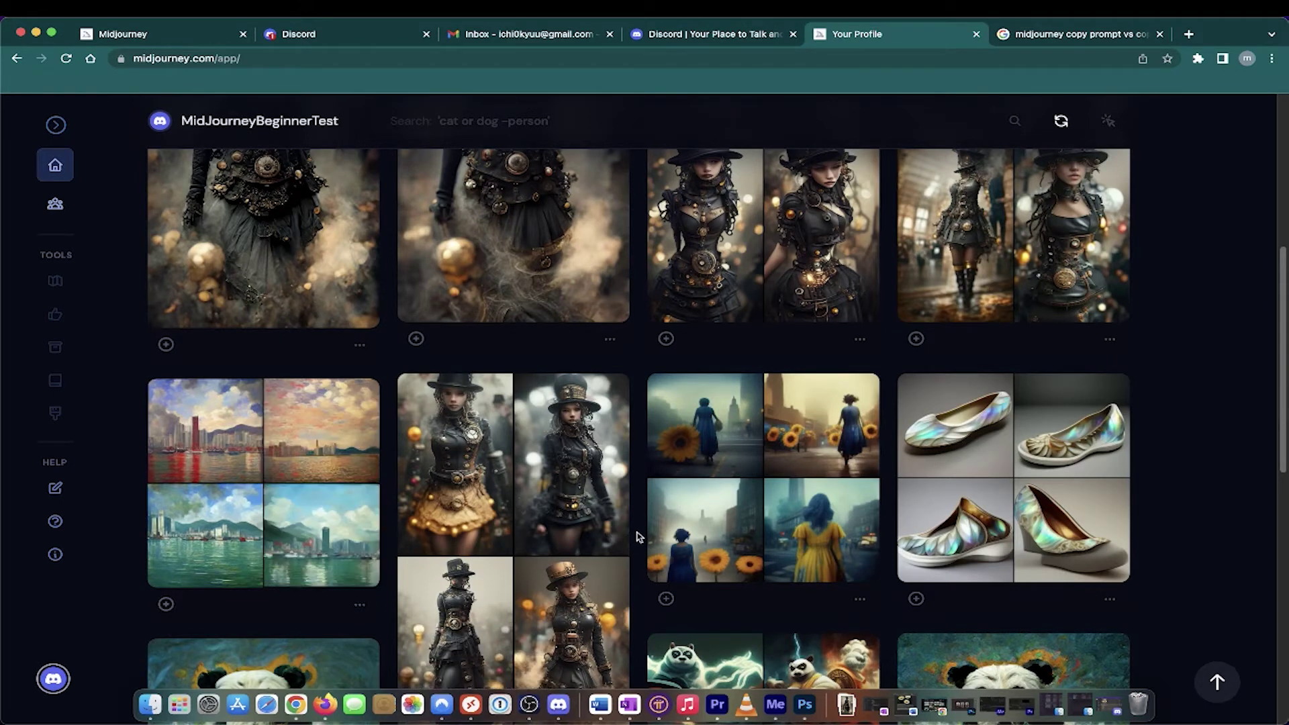
{"action": "scroll", "coordinate": [638, 538], "scroll_direction": "up", "scroll_amount": 2}
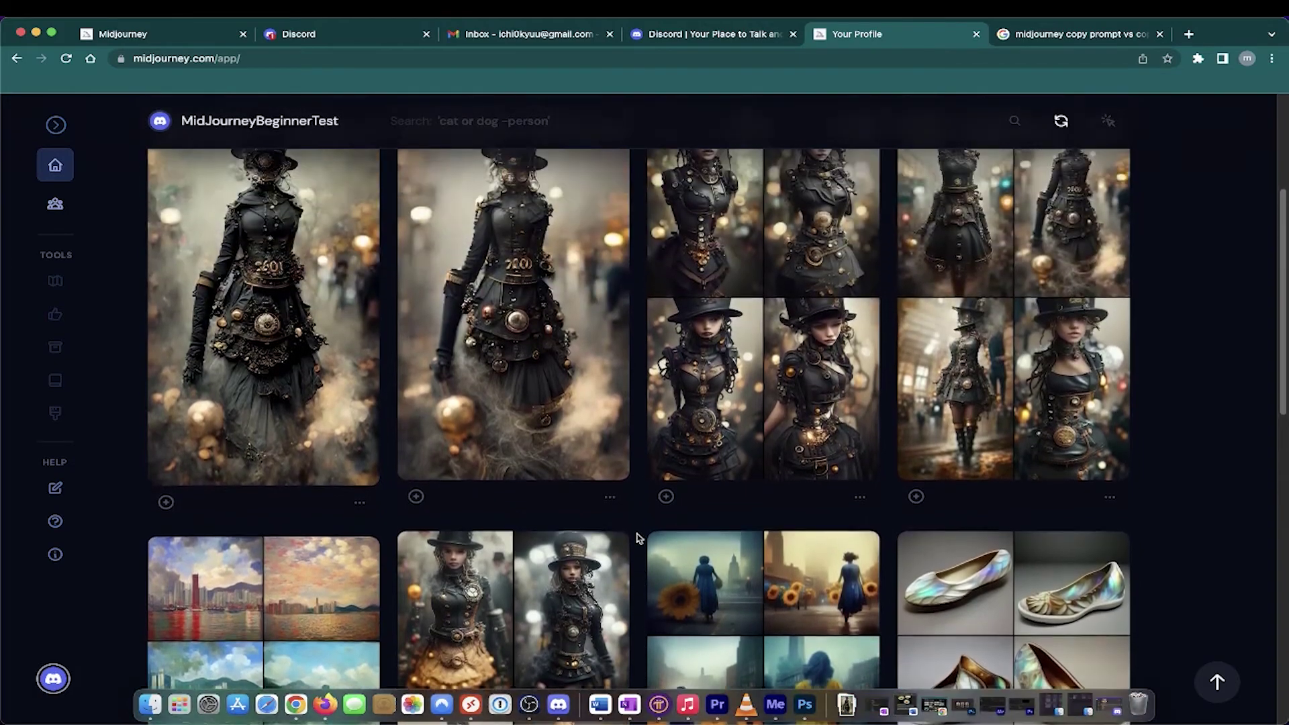
{"action": "scroll", "coordinate": [638, 536], "scroll_direction": "down", "scroll_amount": 5}
{"action": "scroll", "coordinate": [638, 536], "scroll_direction": "up", "scroll_amount": 5}
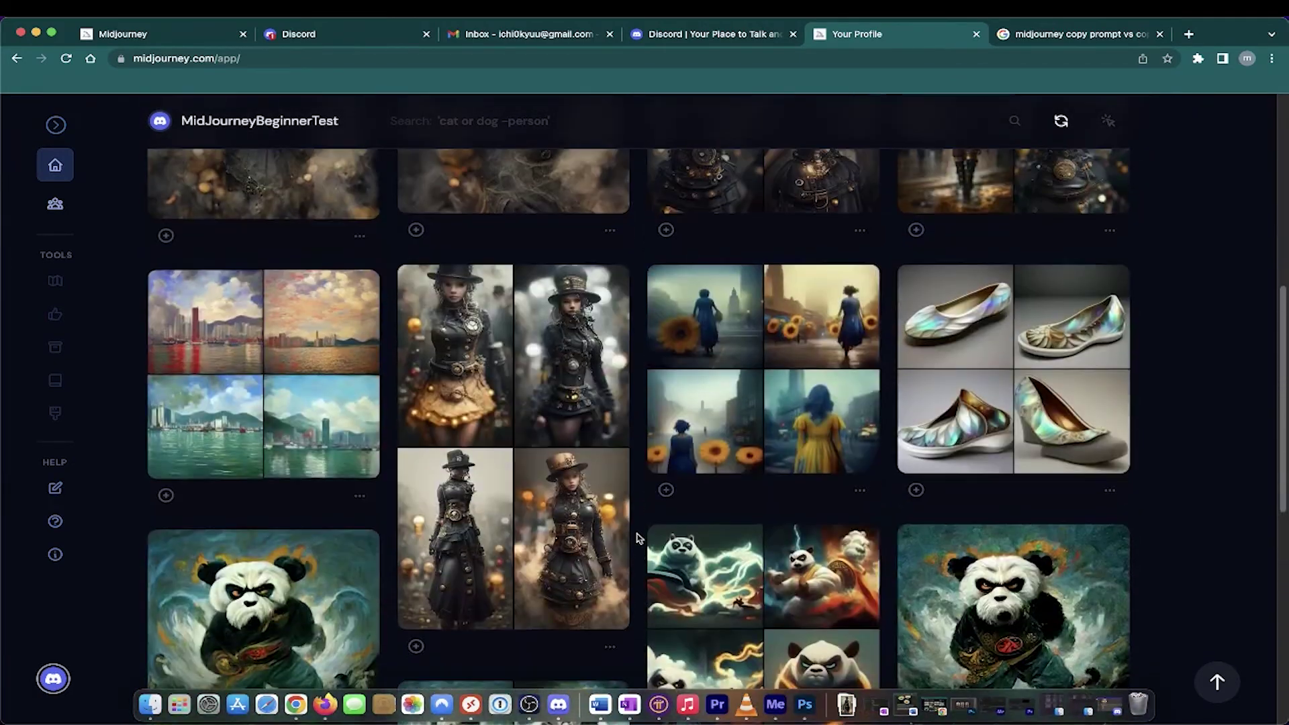
{"action": "mouse_move", "coordinate": [1015, 451]}
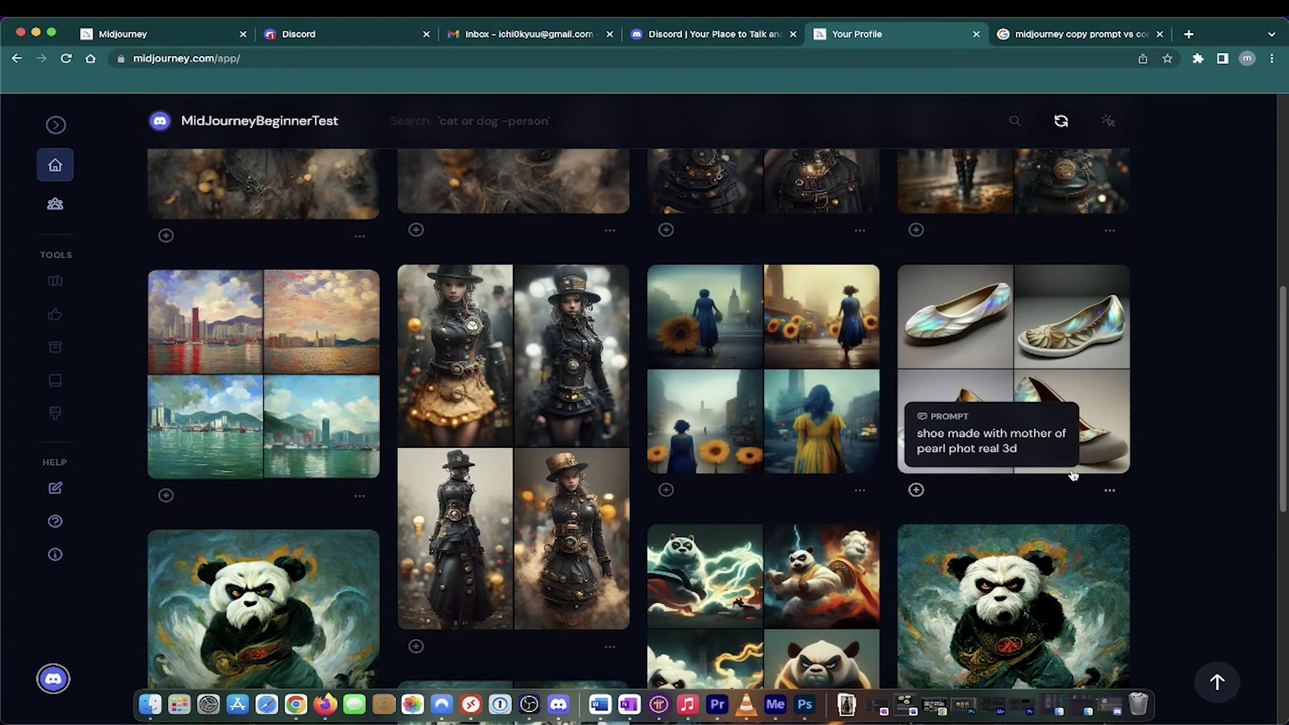
Open the mother-of-pearl shoe image in the Discord desktop app from its options menu
{"action": "left_click", "coordinate": [1110, 491]}
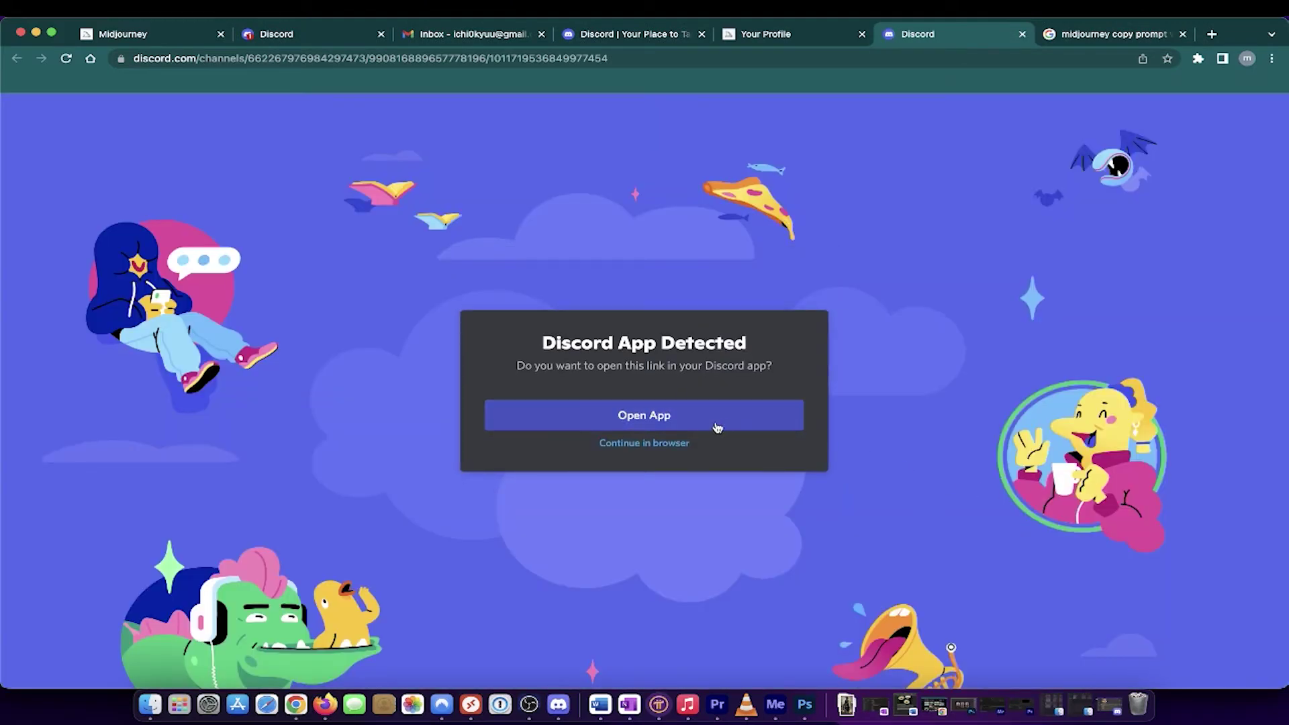
{"action": "left_click", "coordinate": [717, 428]}
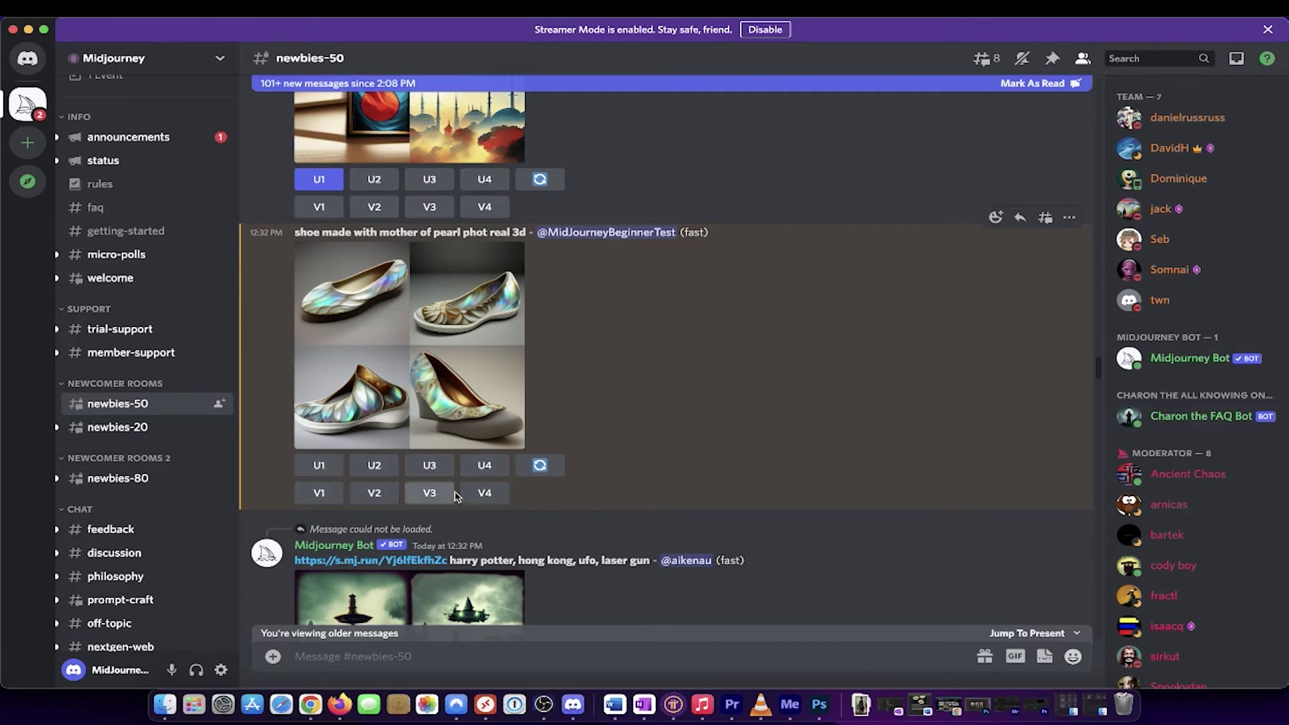
{"action": "left_click", "coordinate": [555, 474]}
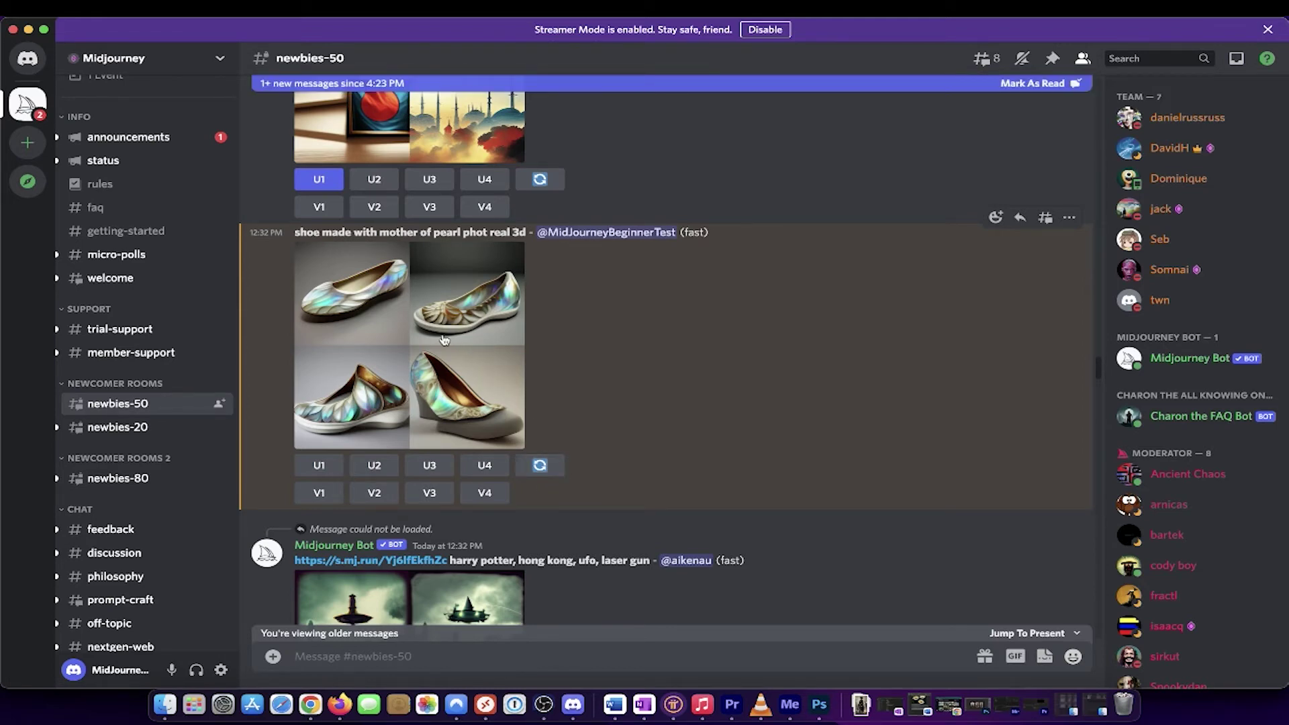
Delete the shoe message from newbies-50 with the red X reaction, then hide Discord
{"action": "right_click", "coordinate": [444, 338]}
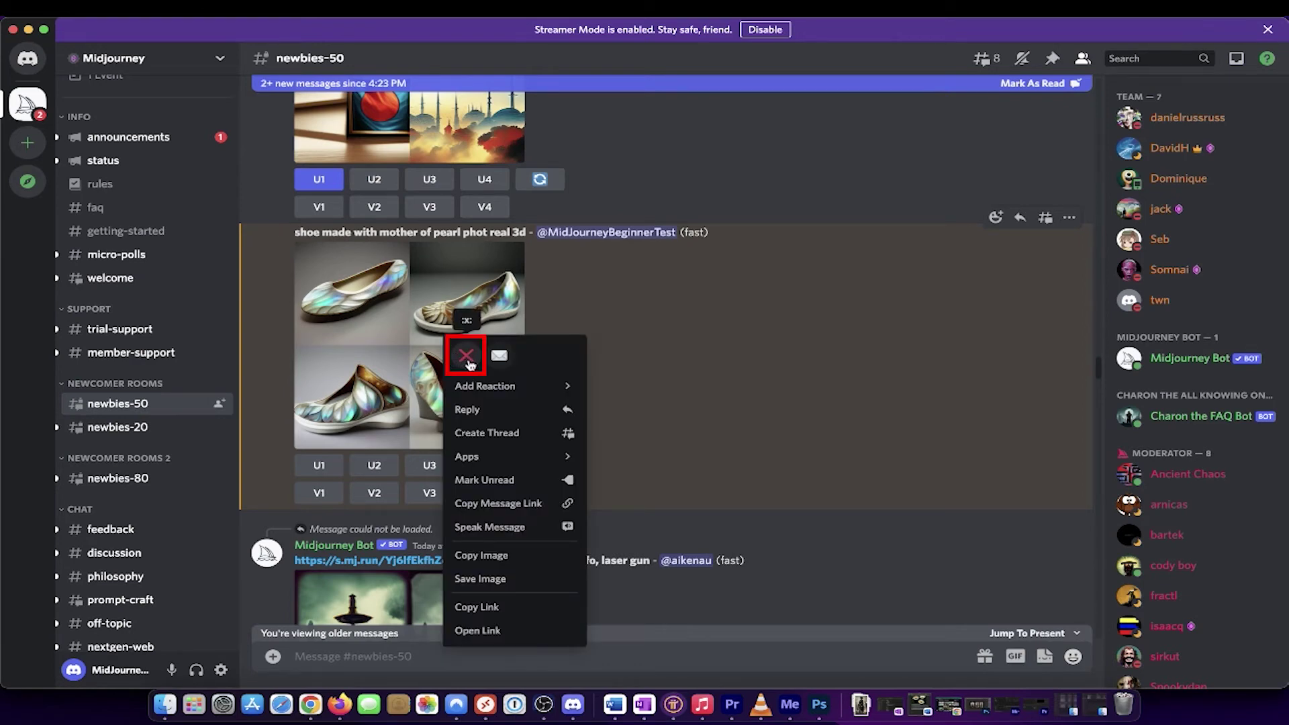
{"action": "left_click", "coordinate": [468, 360]}
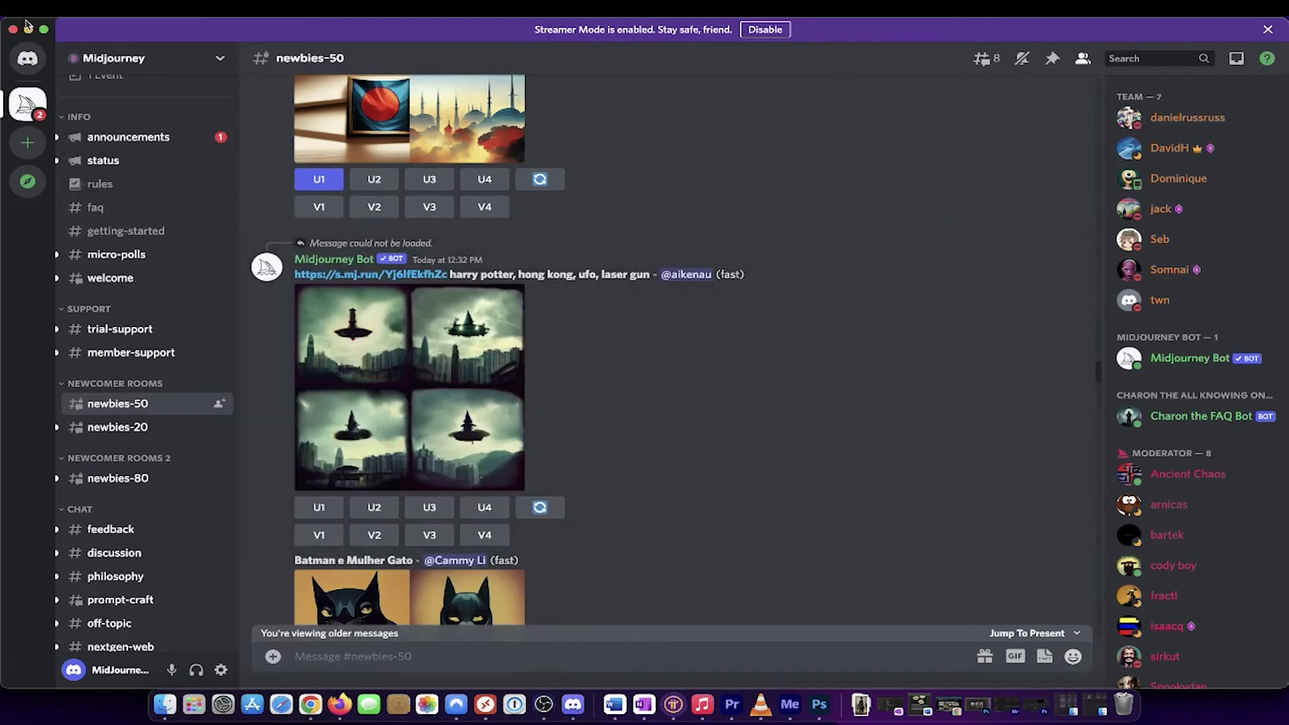
{"action": "left_click", "coordinate": [28, 29]}
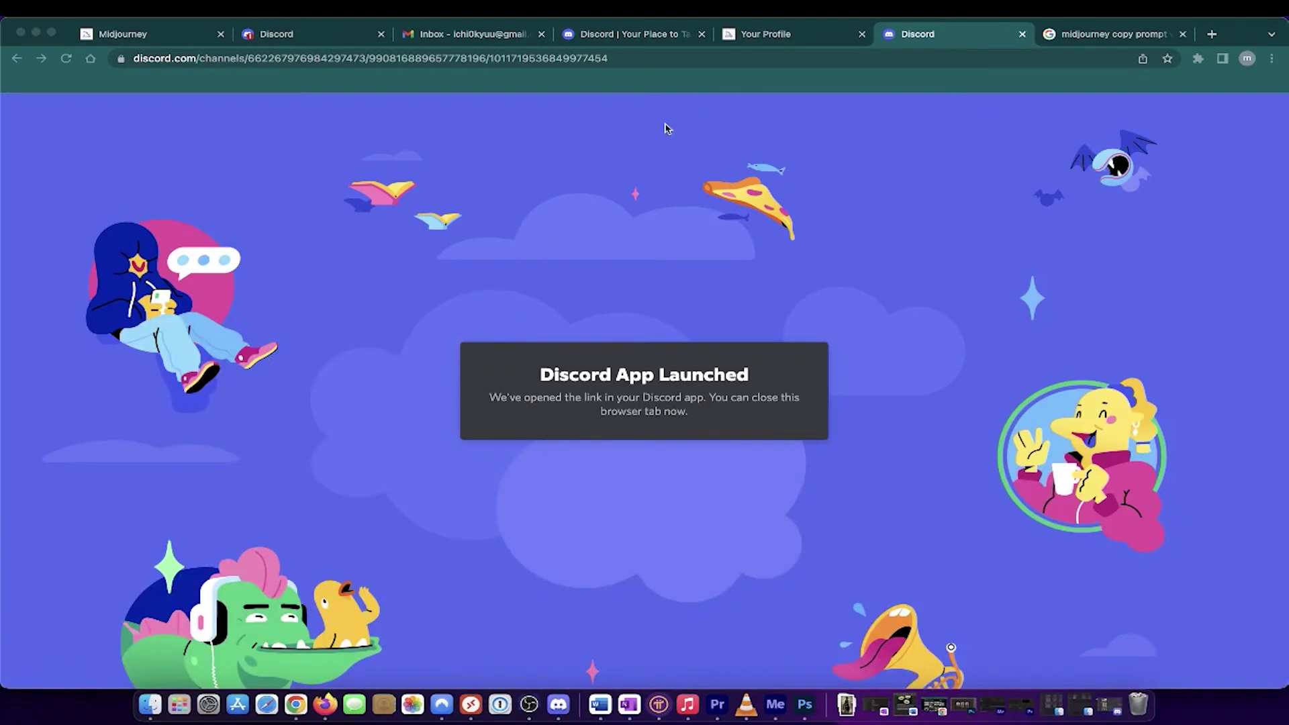
Reload the Midjourney profile gallery and scroll through it, briefly checking the Hong Kong skyline image's options
{"action": "left_click", "coordinate": [774, 37]}
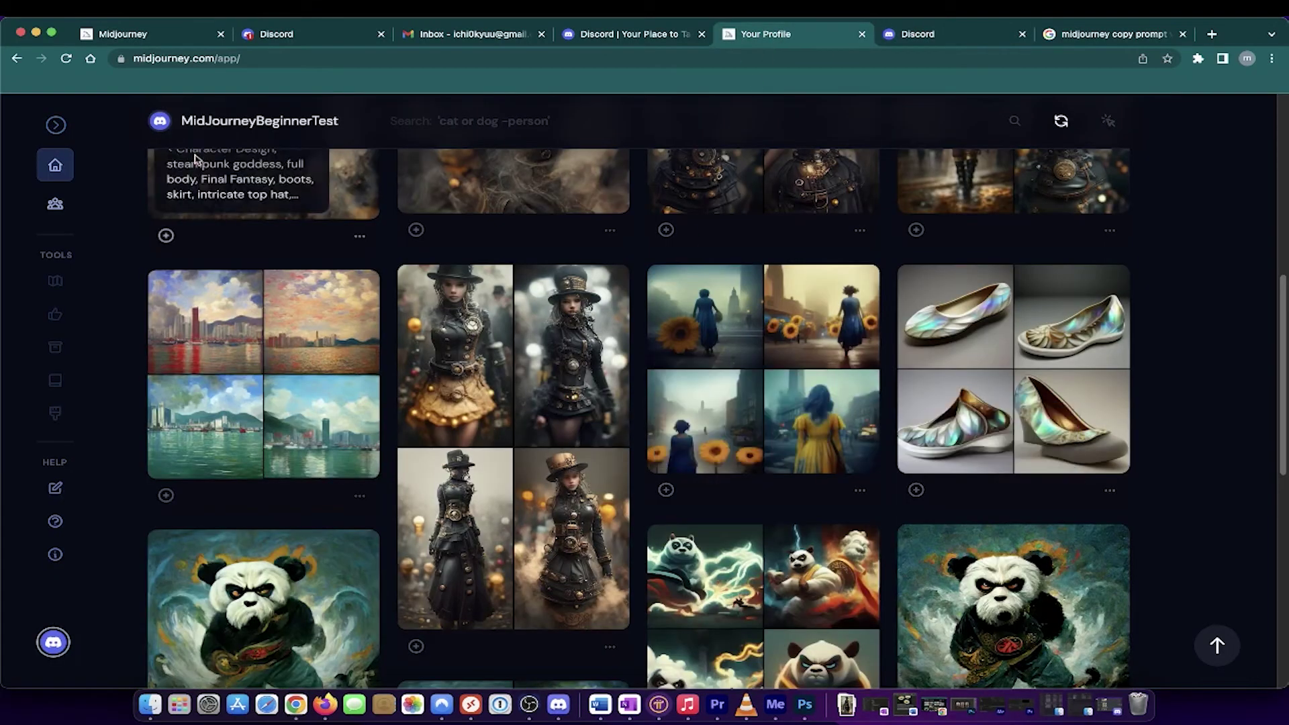
{"action": "left_click", "coordinate": [65, 58]}
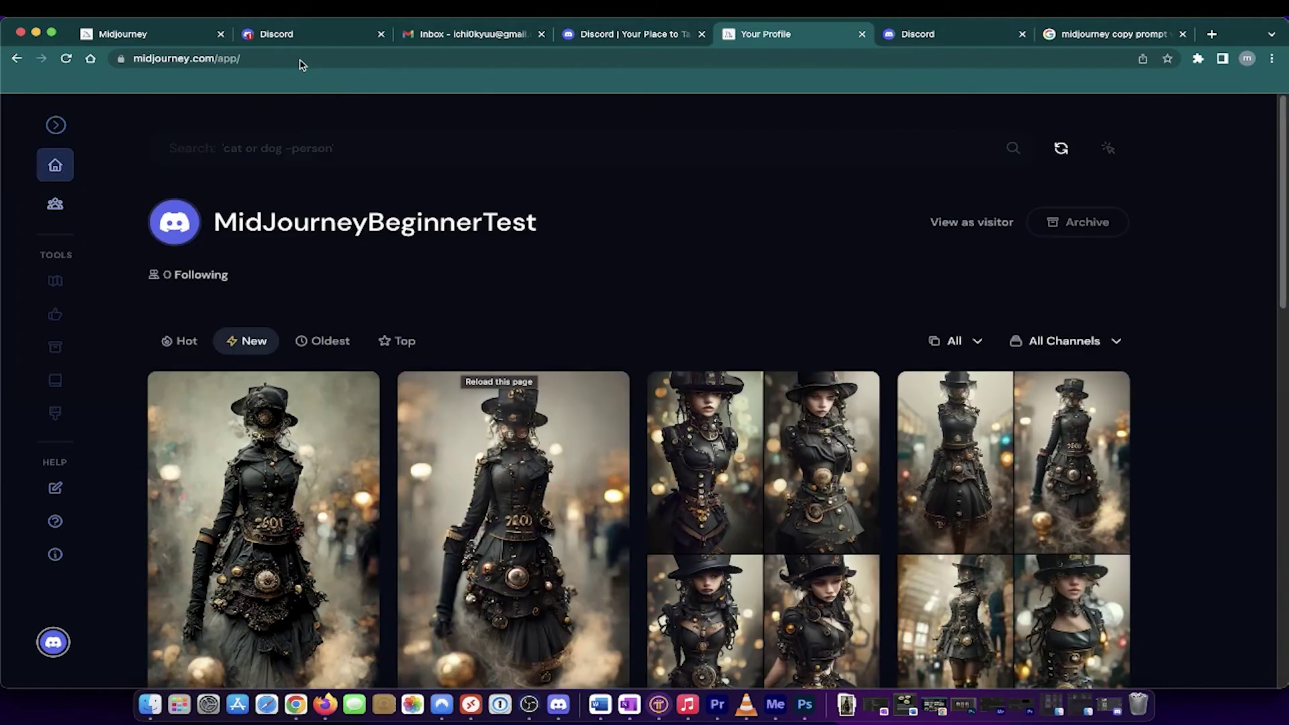
{"action": "scroll", "coordinate": [605, 511], "scroll_direction": "down", "scroll_amount": 4}
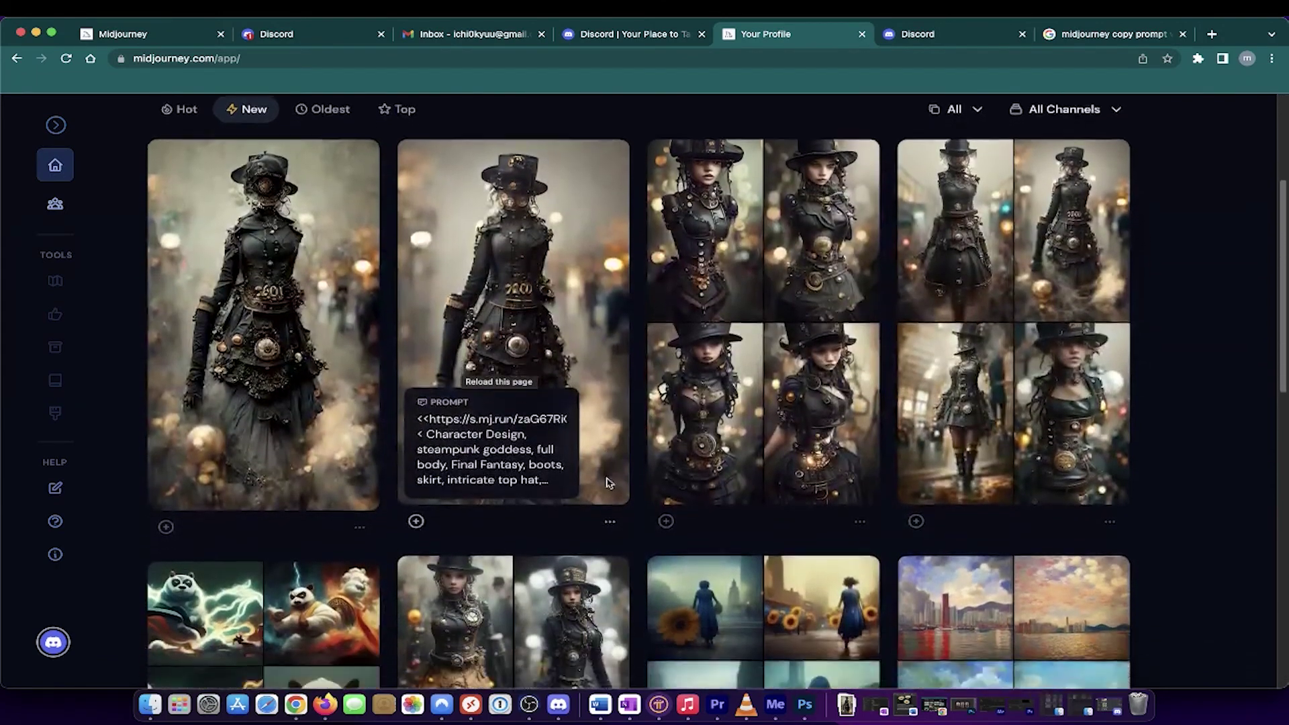
{"action": "scroll", "coordinate": [608, 484], "scroll_direction": "down", "scroll_amount": 5}
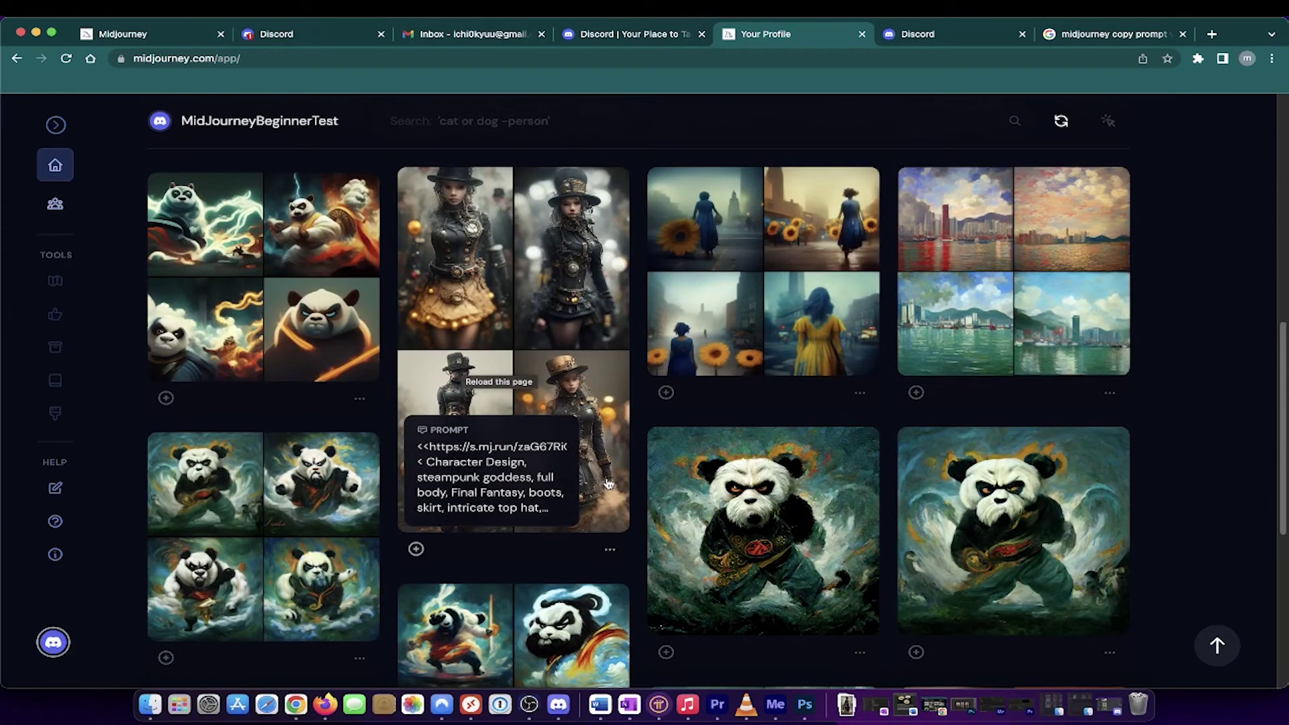
{"action": "scroll", "coordinate": [608, 483], "scroll_direction": "down", "scroll_amount": 1}
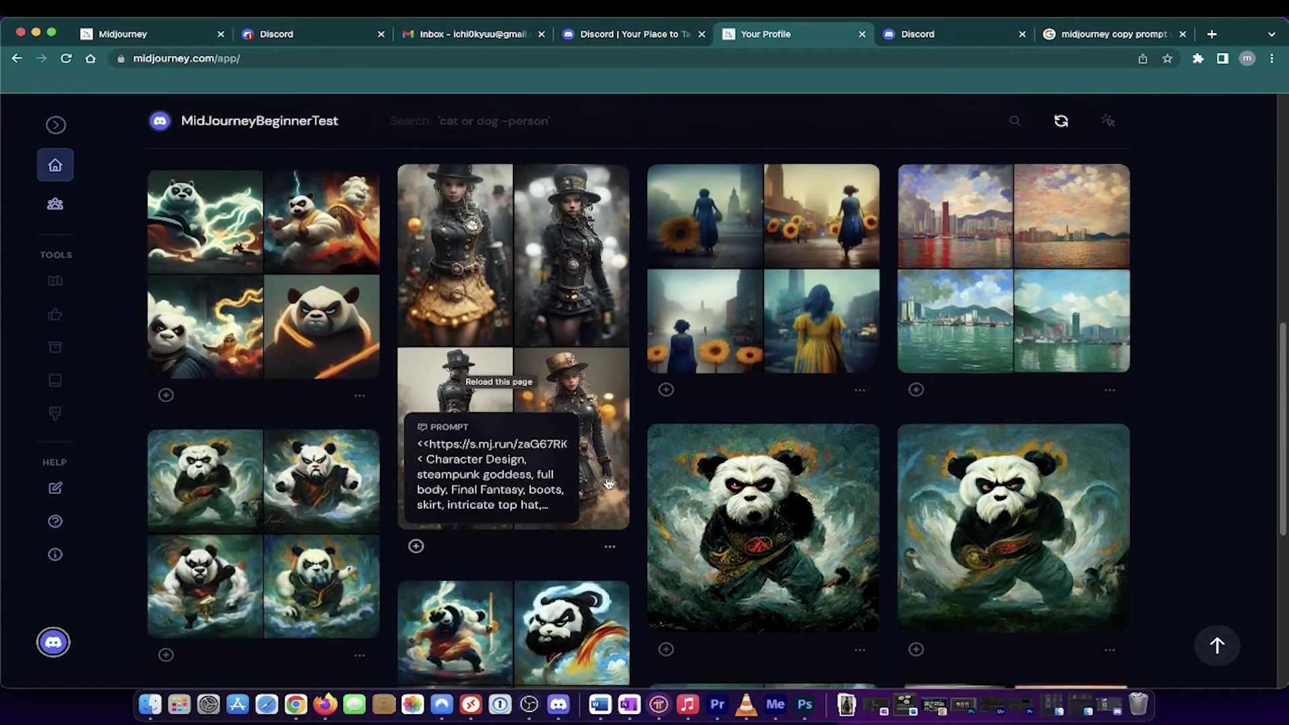
{"action": "left_click", "coordinate": [1110, 392]}
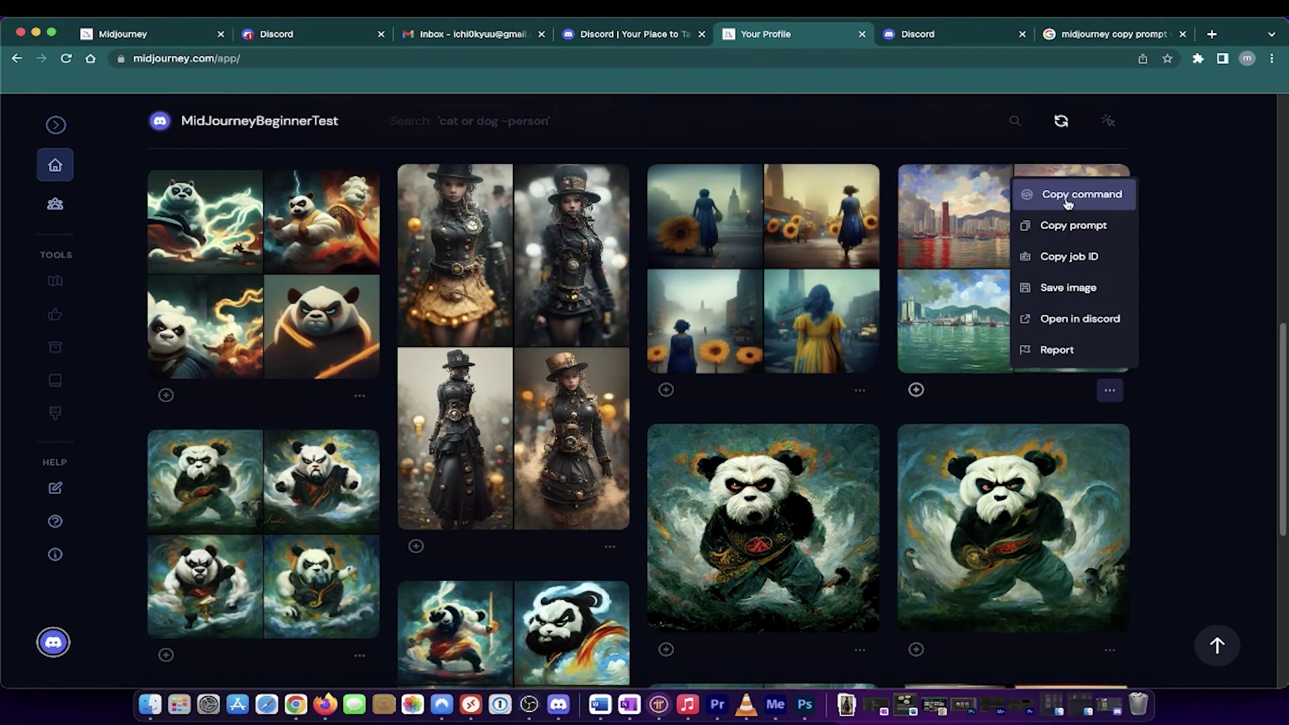
{"action": "left_click", "coordinate": [1213, 397]}
{"action": "scroll", "coordinate": [1185, 491], "scroll_direction": "up", "scroll_amount": 7}
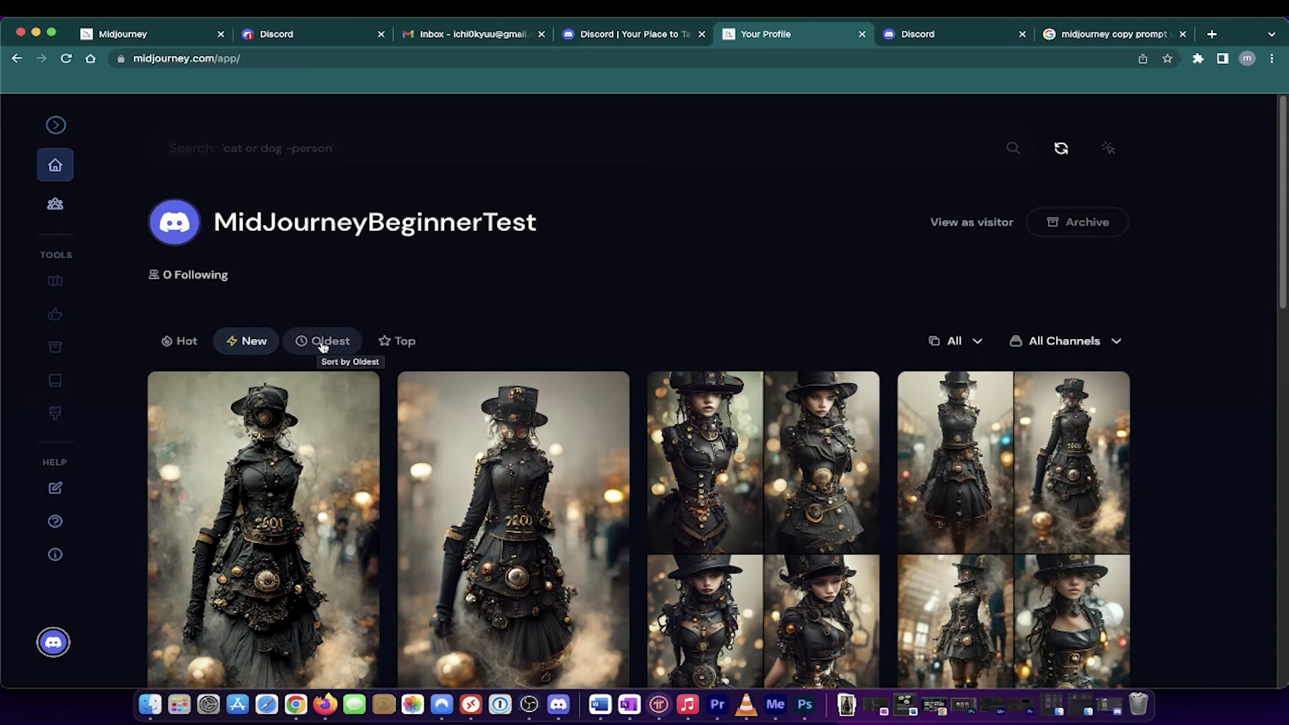
Sort the profile gallery by Oldest
{"action": "left_click", "coordinate": [323, 343]}
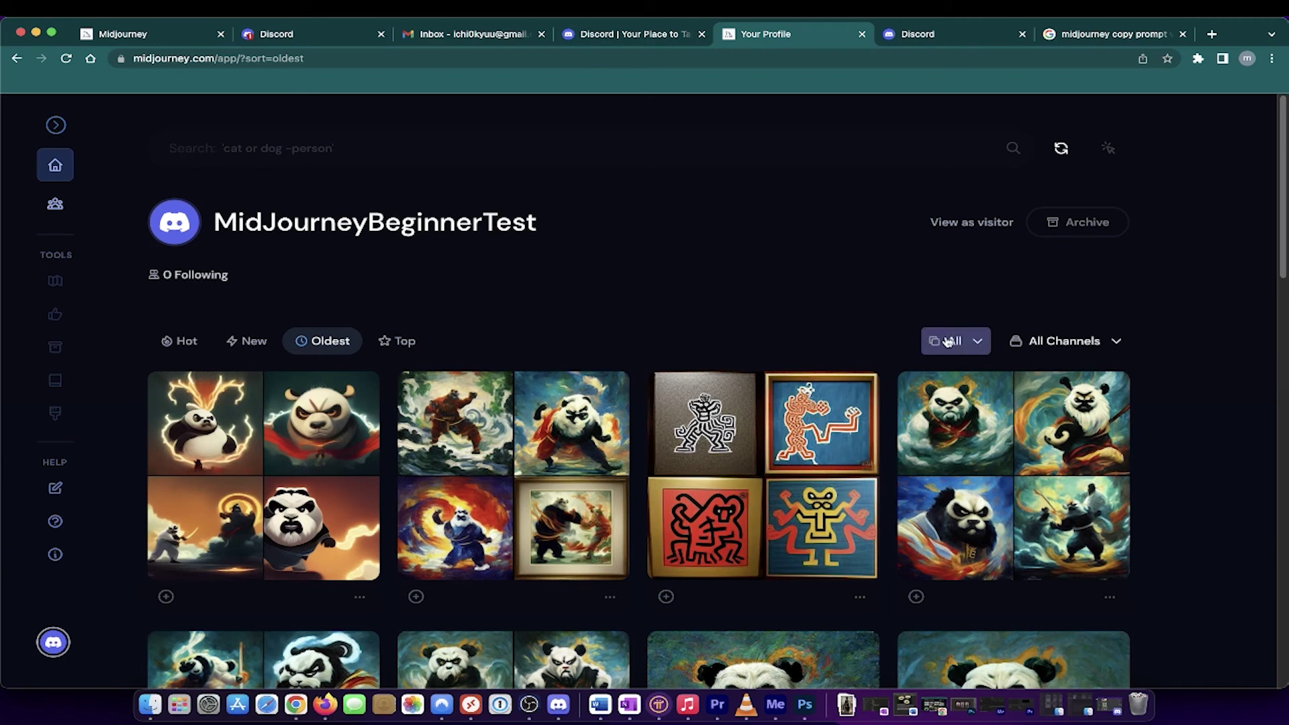
{"action": "left_click", "coordinate": [961, 342]}
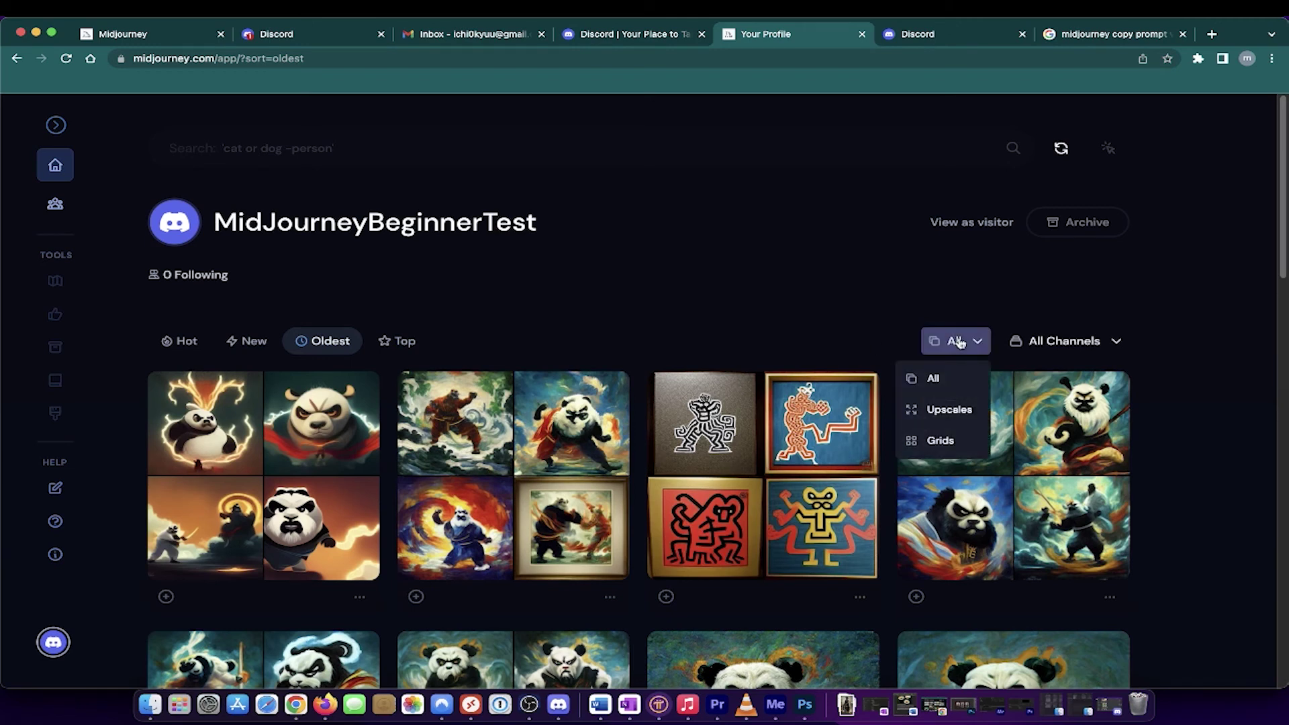
{"action": "left_click", "coordinate": [951, 411]}
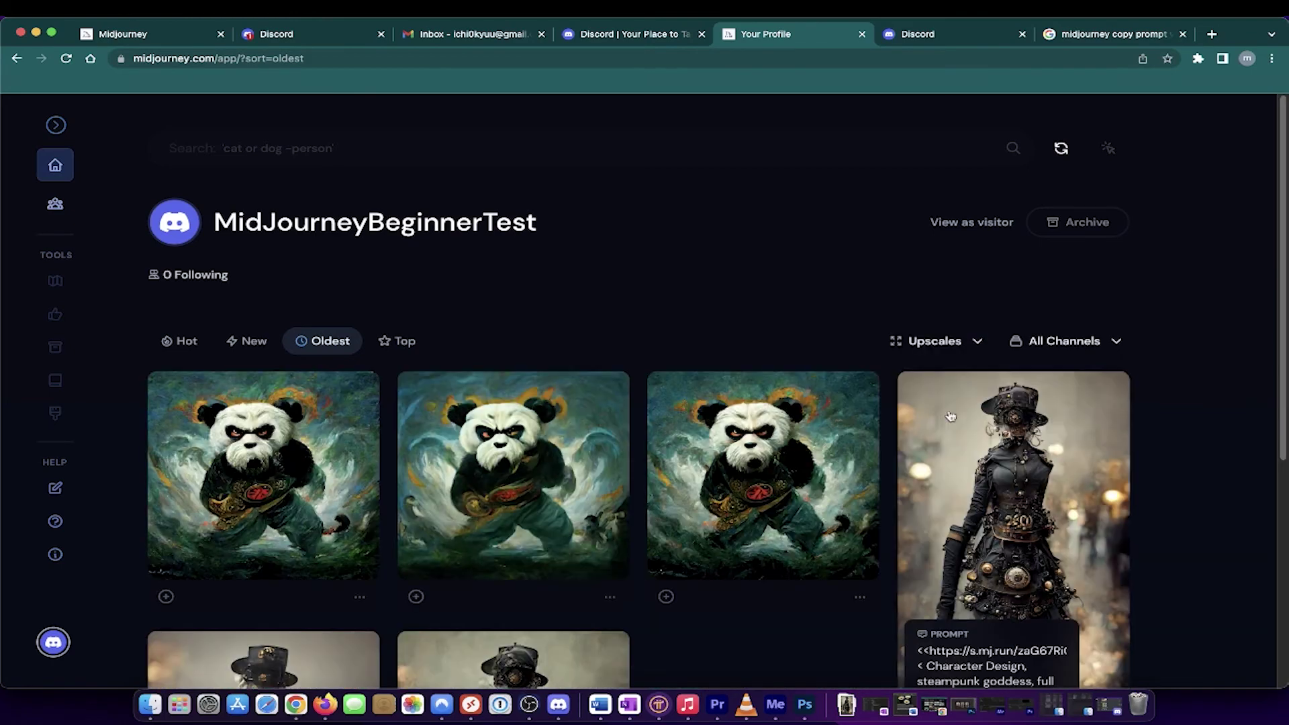
{"action": "scroll", "coordinate": [825, 519], "scroll_direction": "down", "scroll_amount": 2}
{"action": "scroll", "coordinate": [825, 521], "scroll_direction": "down", "scroll_amount": 3}
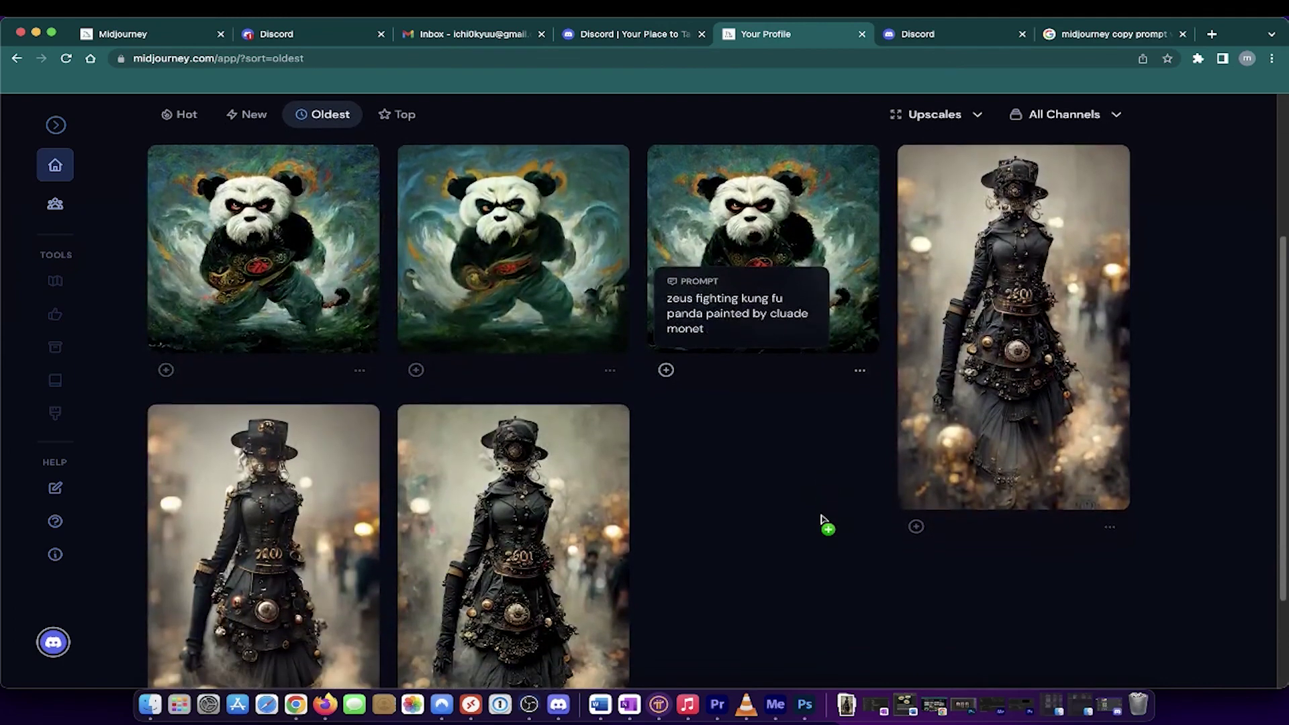
{"action": "scroll", "coordinate": [825, 520], "scroll_direction": "up", "scroll_amount": 5}
{"action": "left_click", "coordinate": [968, 316]}
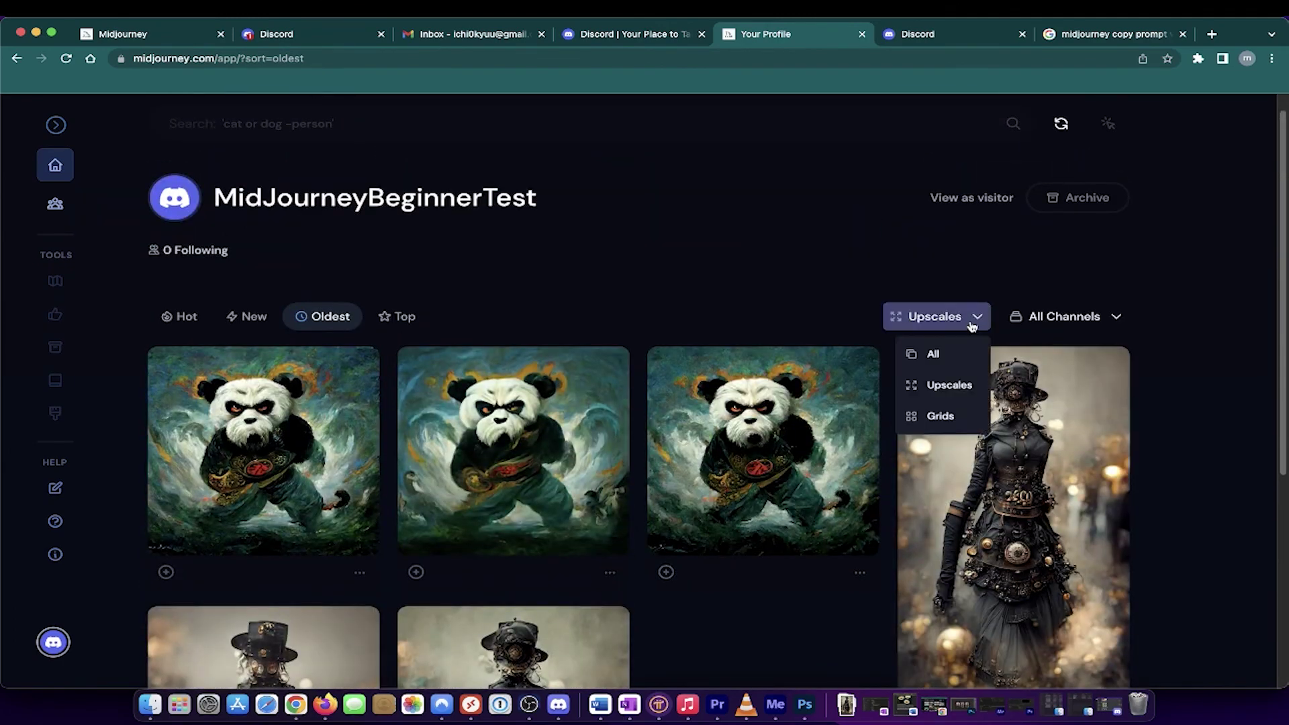
{"action": "left_click", "coordinate": [942, 417]}
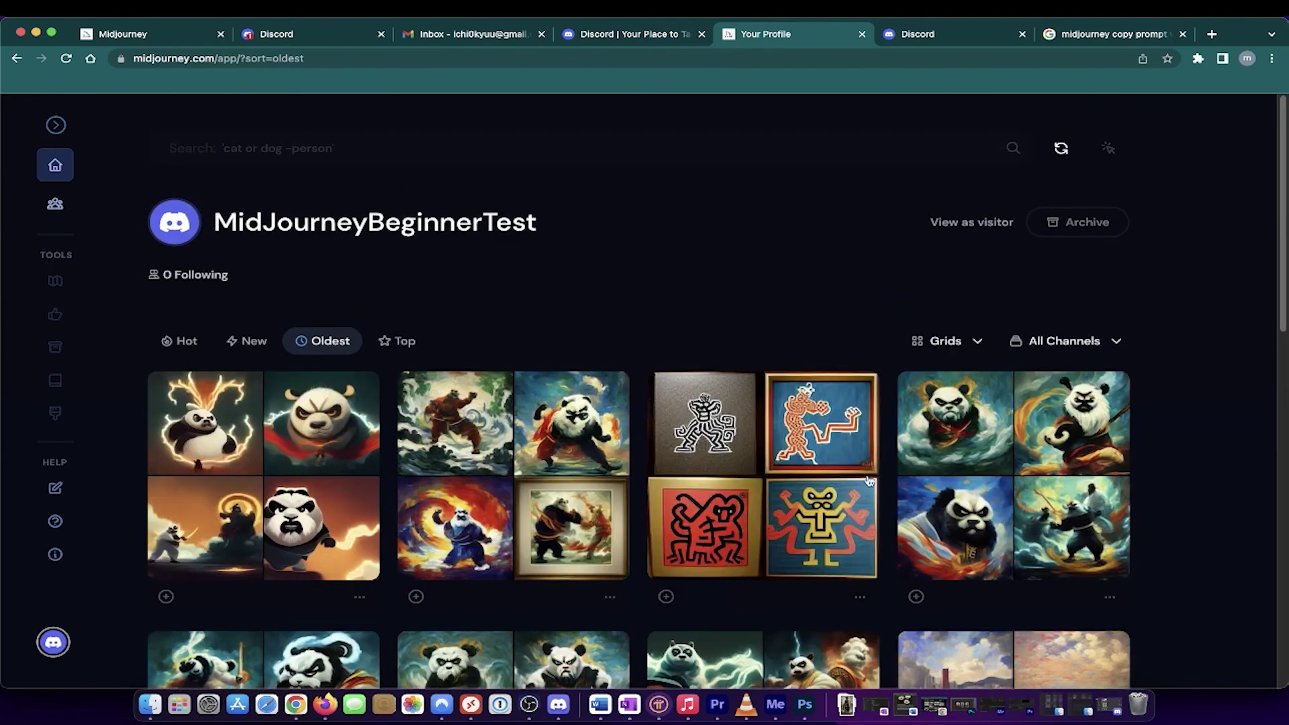
{"action": "scroll", "coordinate": [798, 548], "scroll_direction": "down", "scroll_amount": 3}
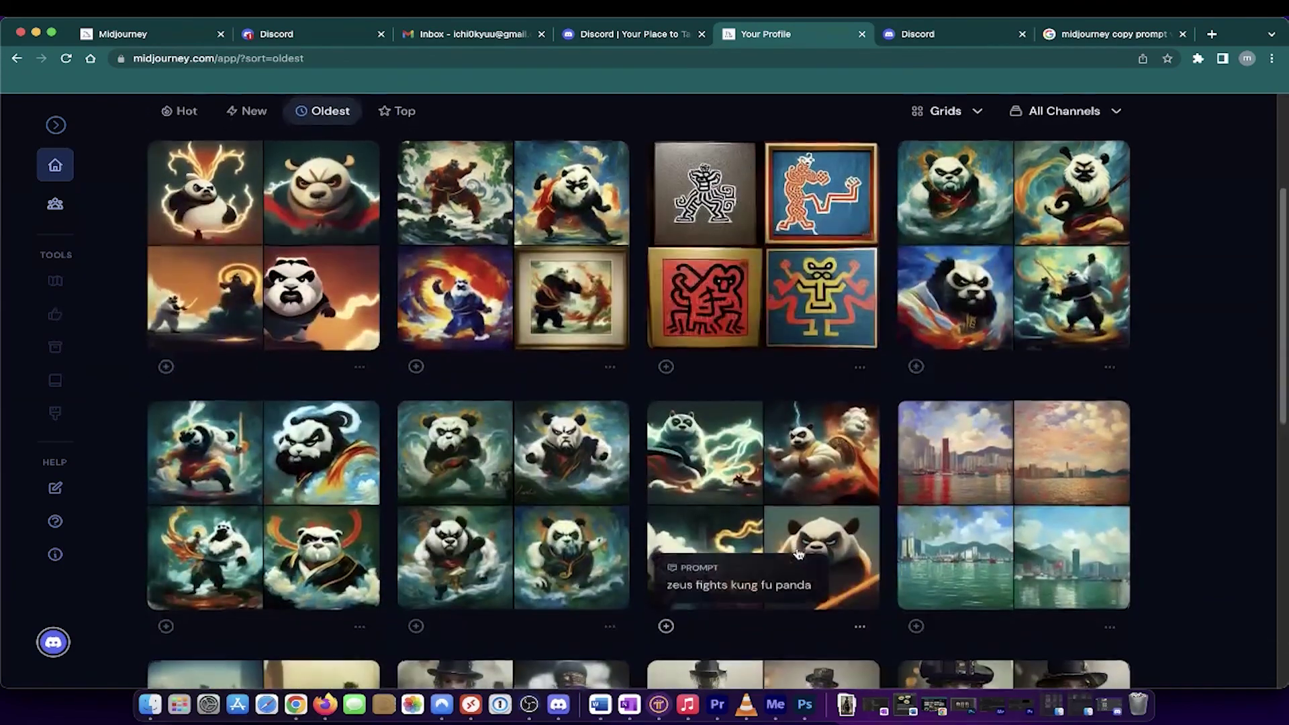
{"action": "scroll", "coordinate": [798, 548], "scroll_direction": "down", "scroll_amount": 5}
{"action": "scroll", "coordinate": [798, 552], "scroll_direction": "down", "scroll_amount": 5}
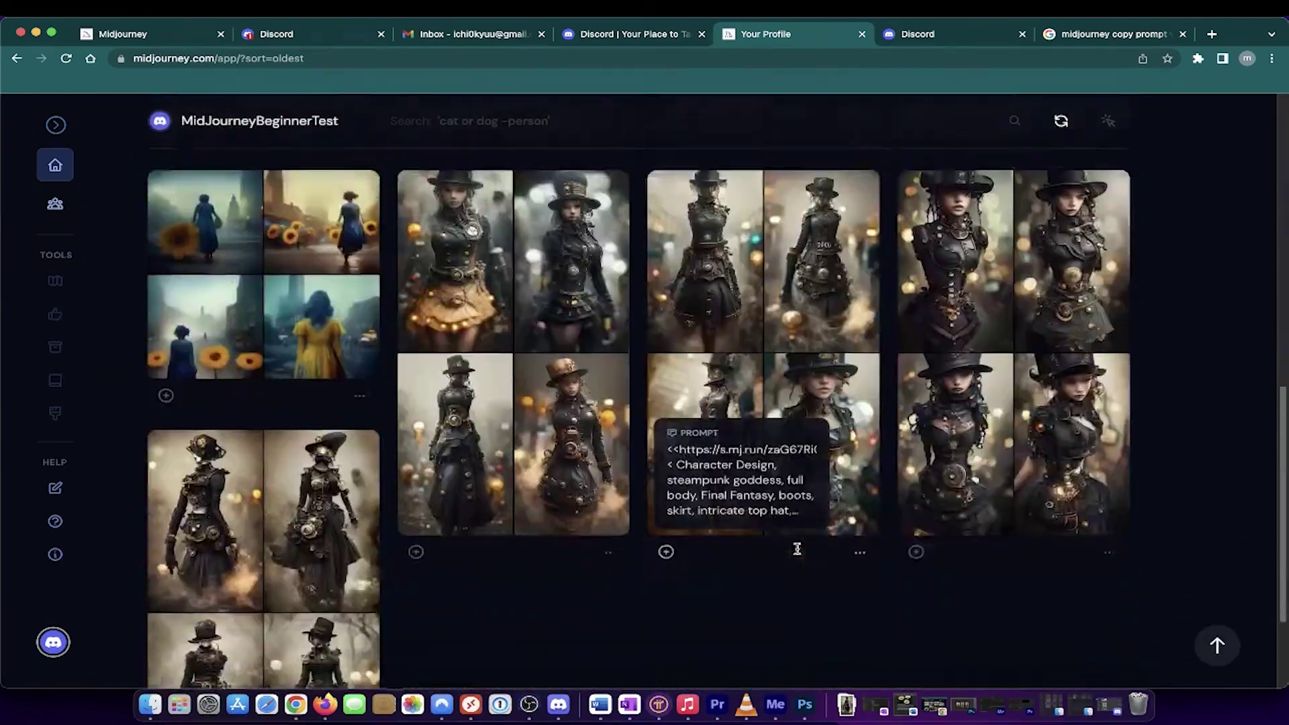
{"action": "scroll", "coordinate": [798, 552], "scroll_direction": "up", "scroll_amount": 15}
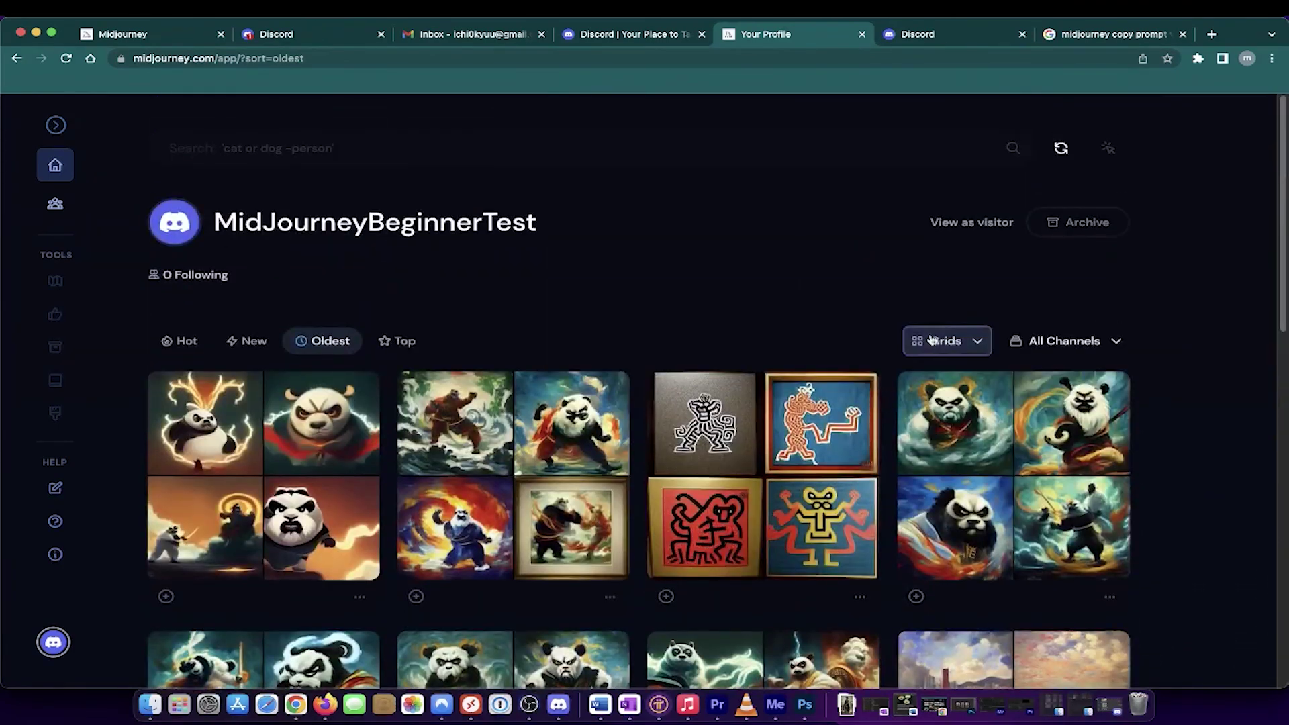
{"action": "left_click", "coordinate": [928, 340]}
{"action": "left_click", "coordinate": [925, 380]}
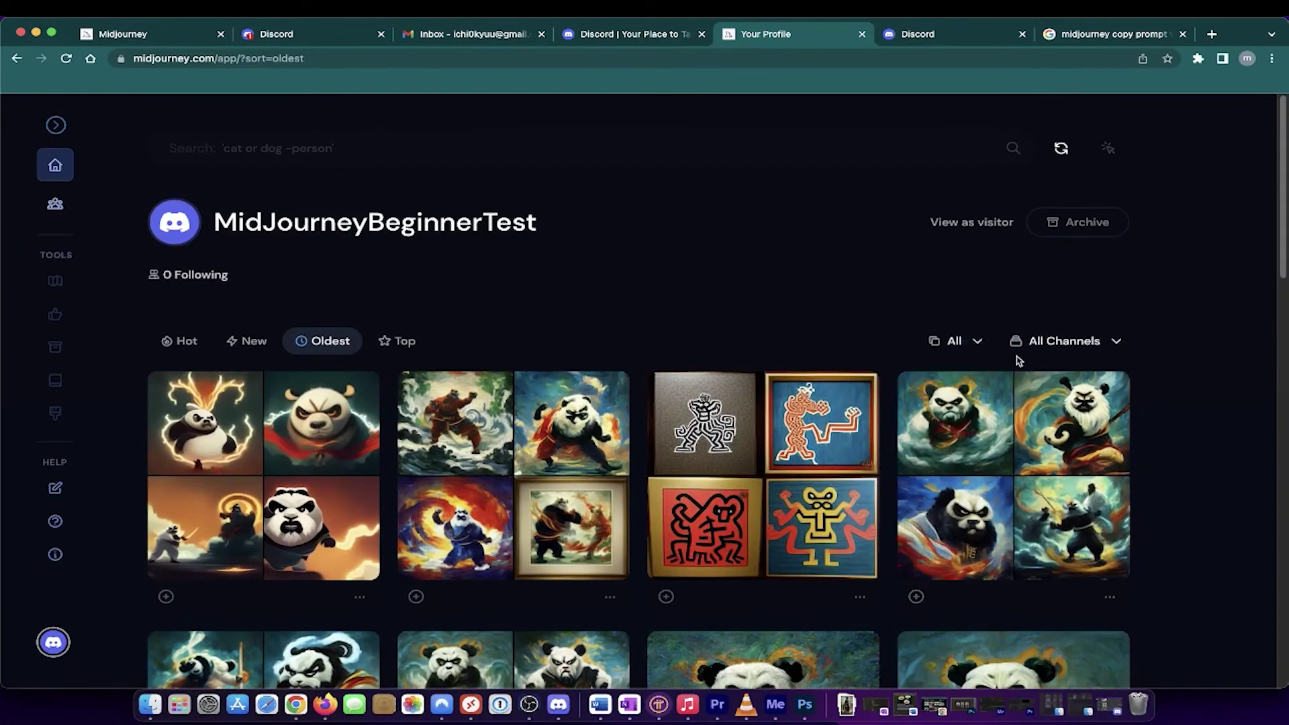
{"action": "left_click", "coordinate": [1056, 344]}
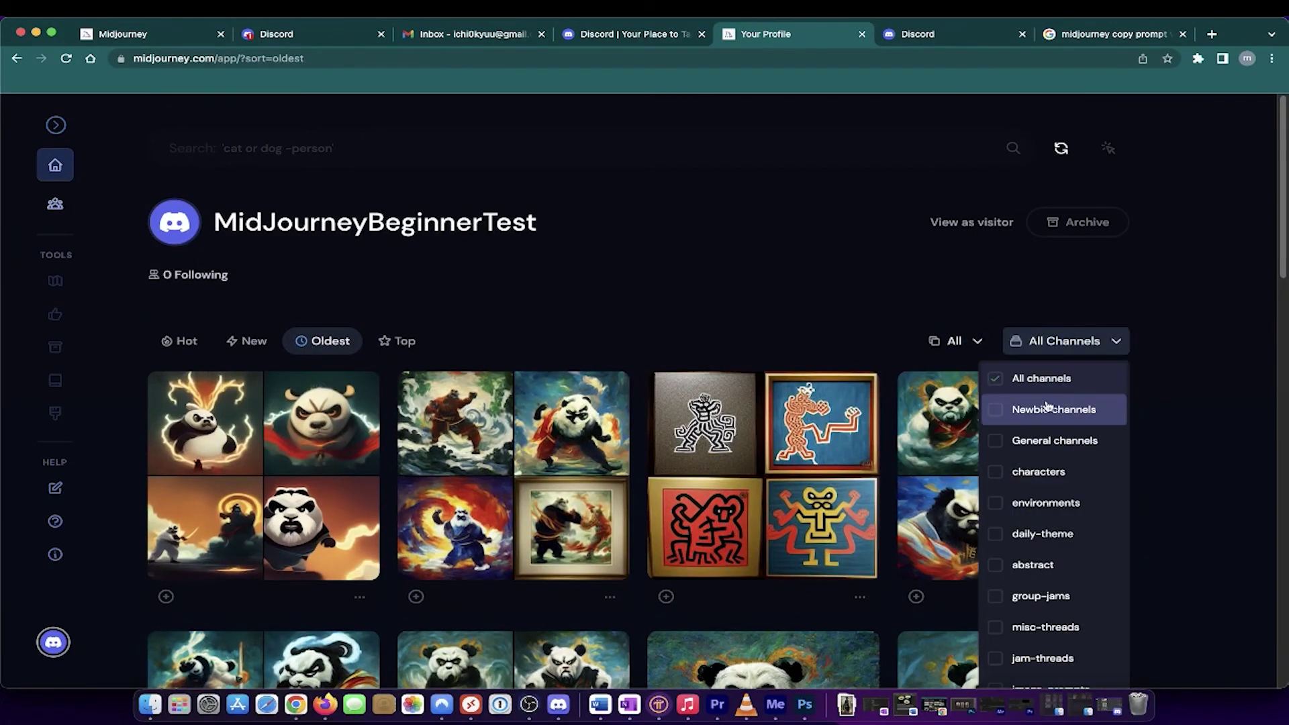
{"action": "scroll", "coordinate": [1051, 610], "scroll_direction": "down", "scroll_amount": 3}
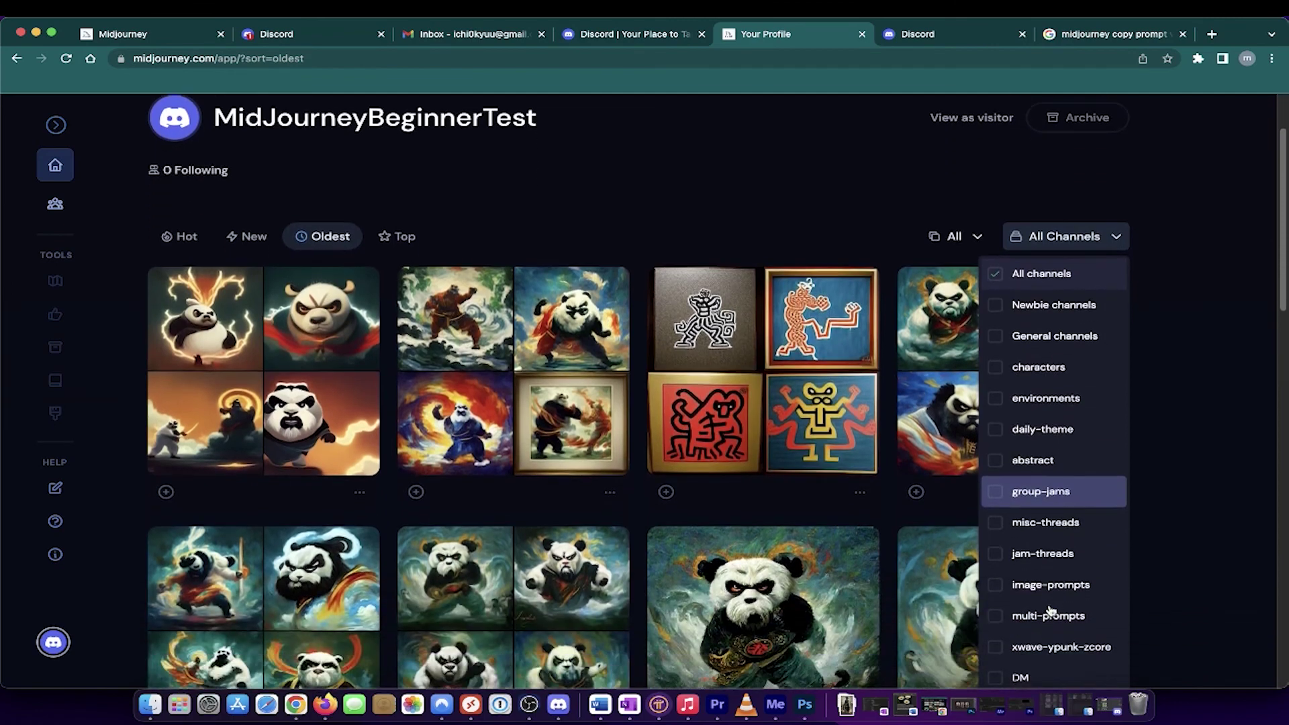
{"action": "scroll", "coordinate": [1051, 610], "scroll_direction": "down", "scroll_amount": 2}
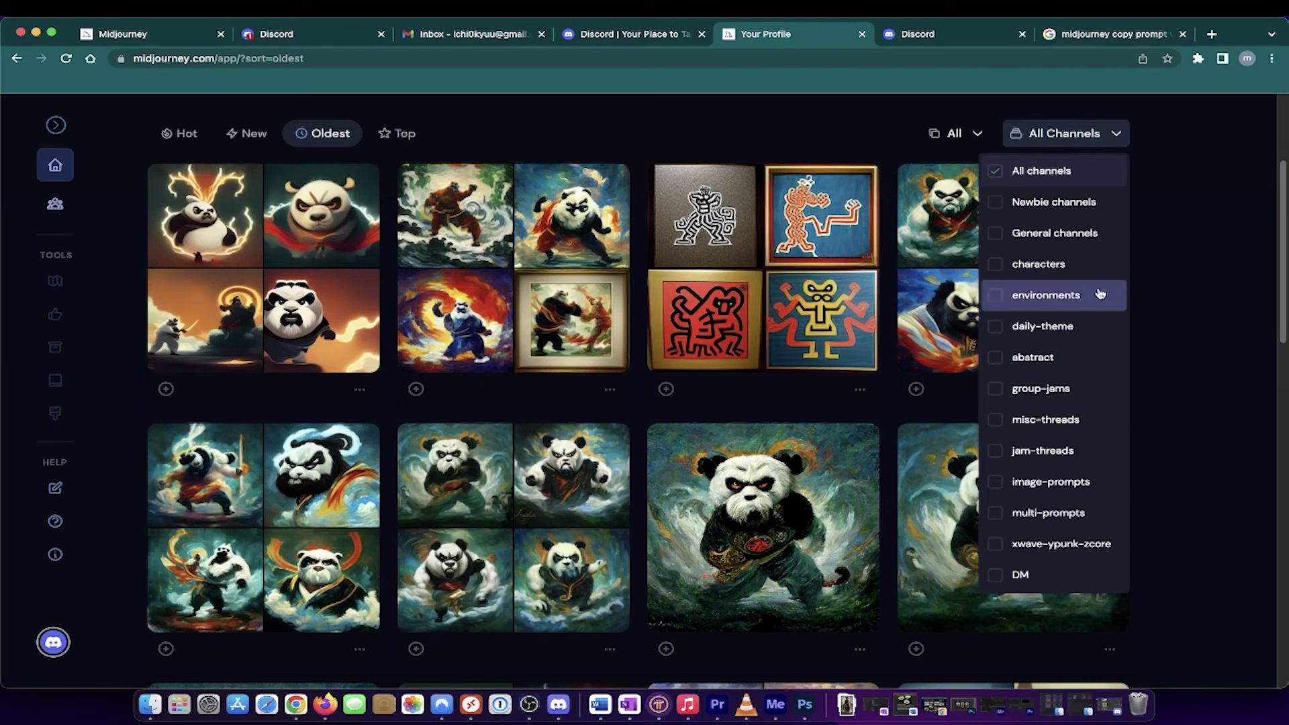
{"action": "left_click", "coordinate": [1219, 317]}
{"action": "scroll", "coordinate": [1211, 469], "scroll_direction": "up", "scroll_amount": 5}
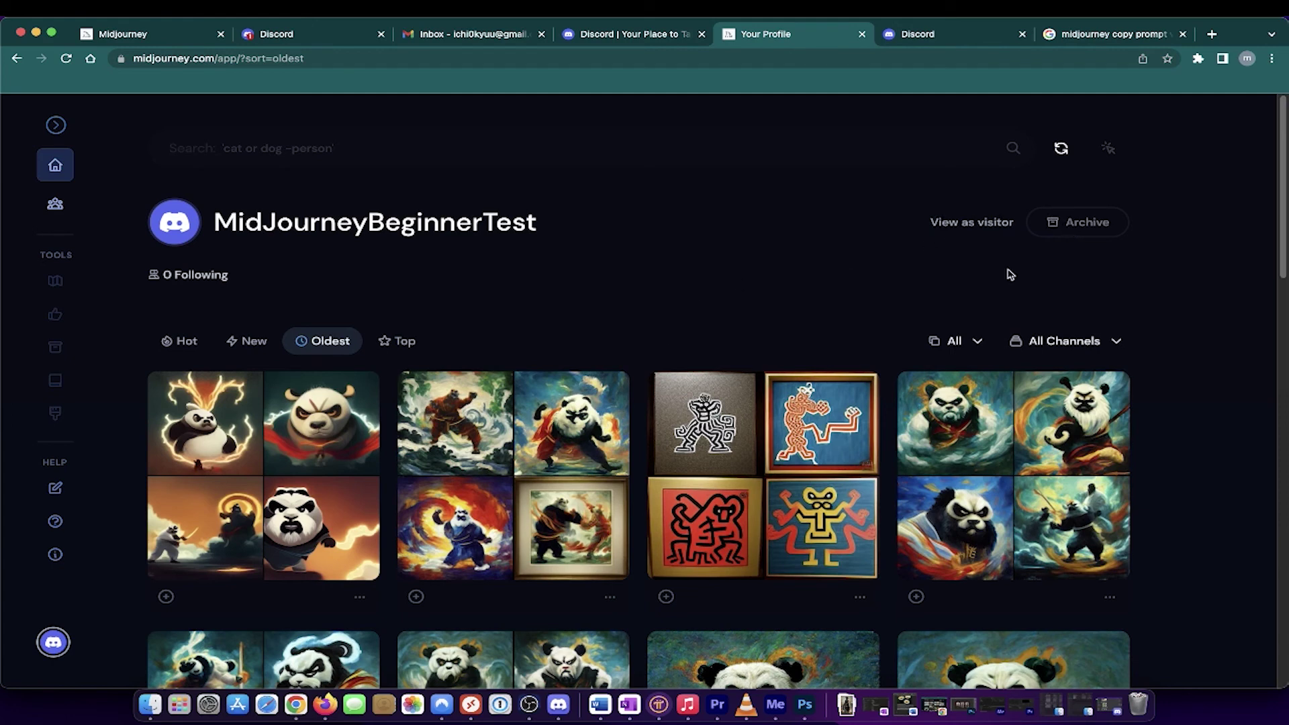
{"action": "mouse_move", "coordinate": [371, 482]}
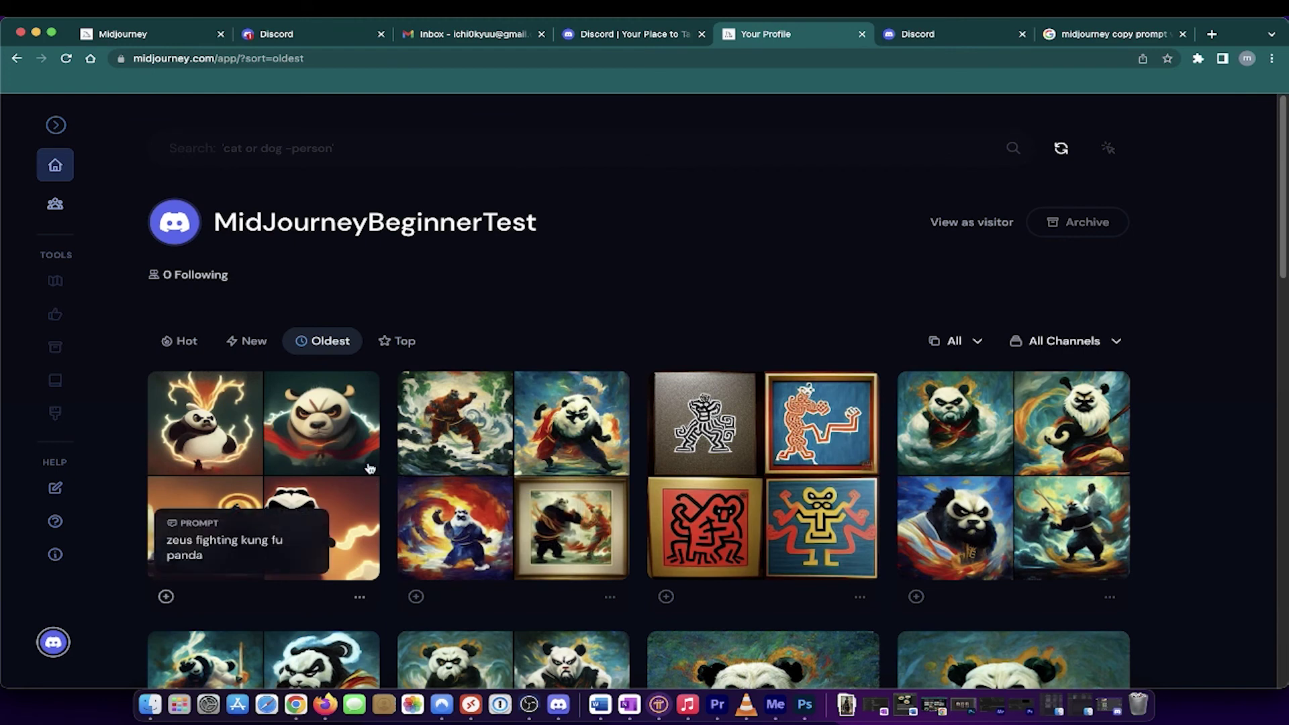